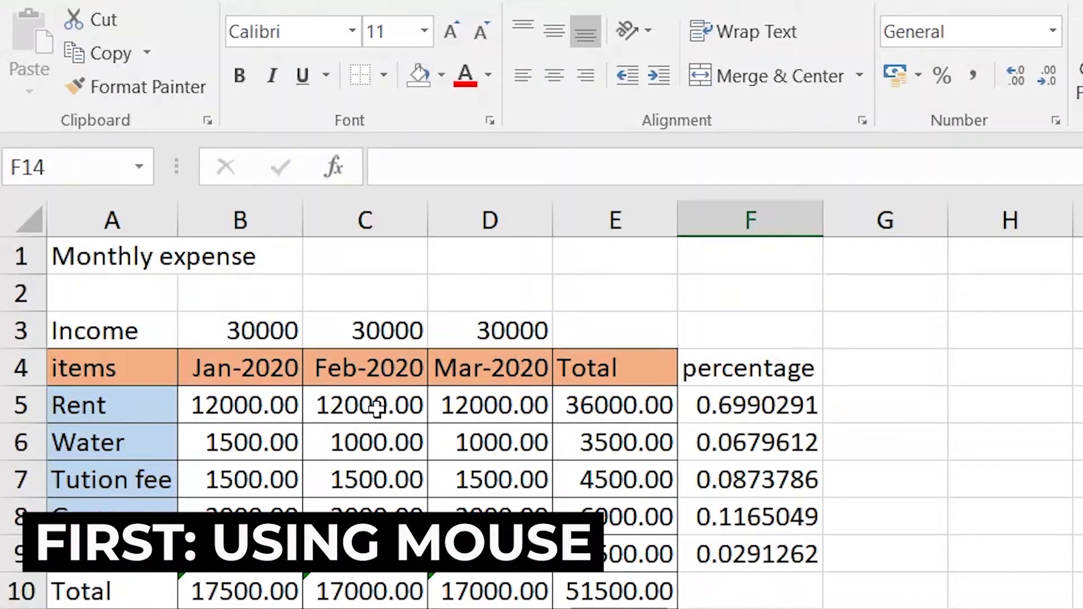
Copy the Feb-2020 rent in C5 and paste it into H5 with the regular Paste option
click(377, 411)
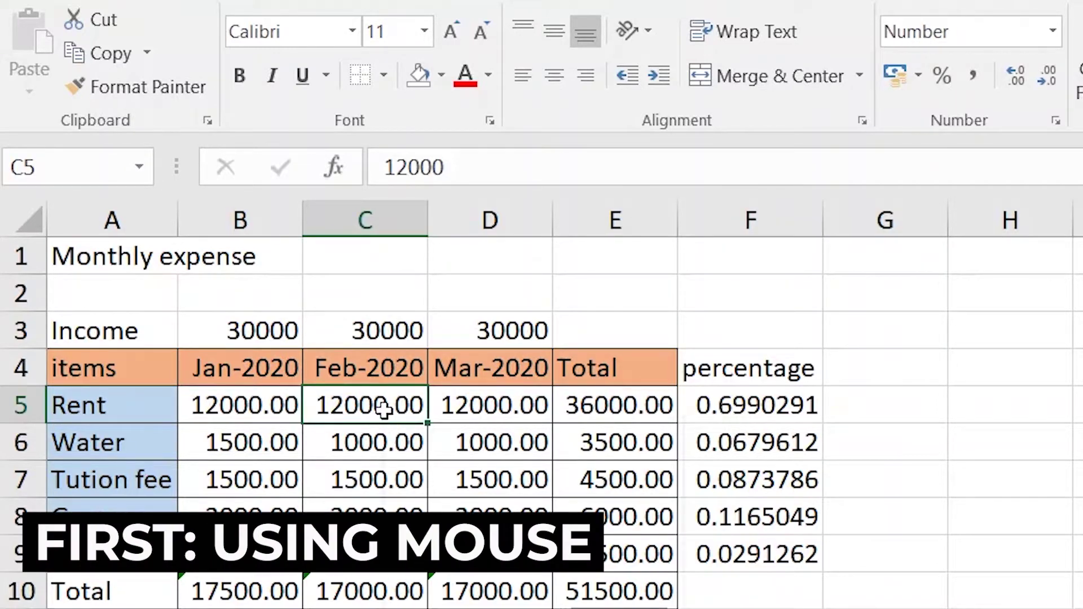
right_click(384, 410)
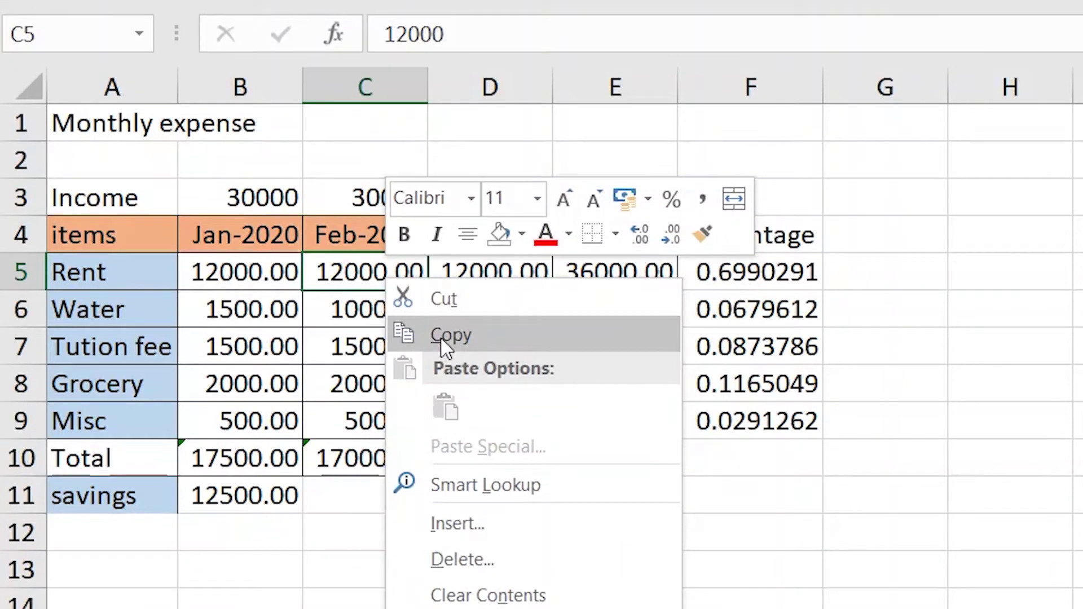
click(451, 339)
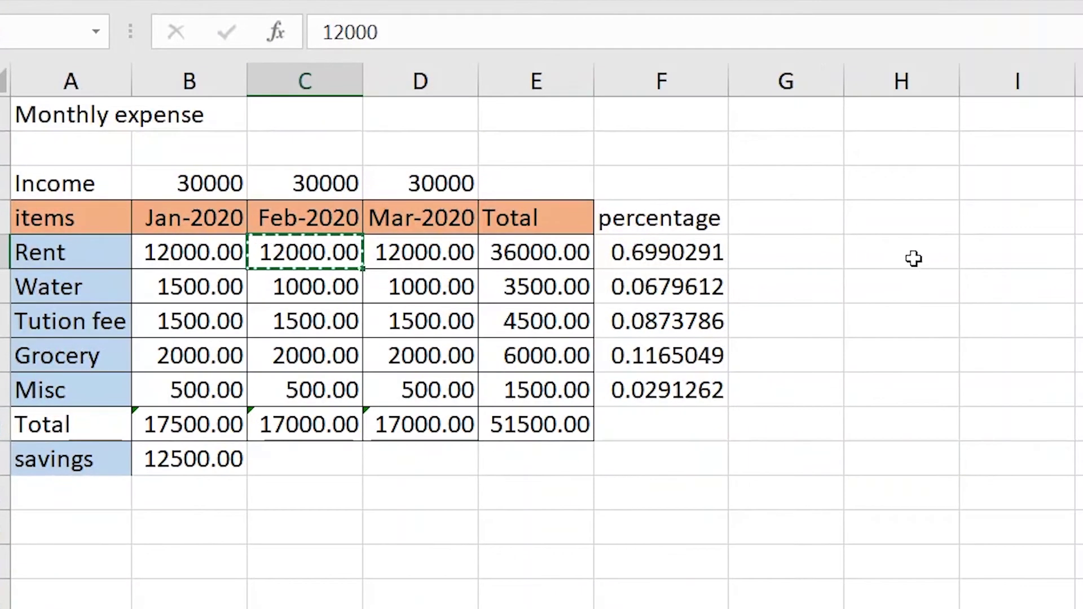
click(914, 258)
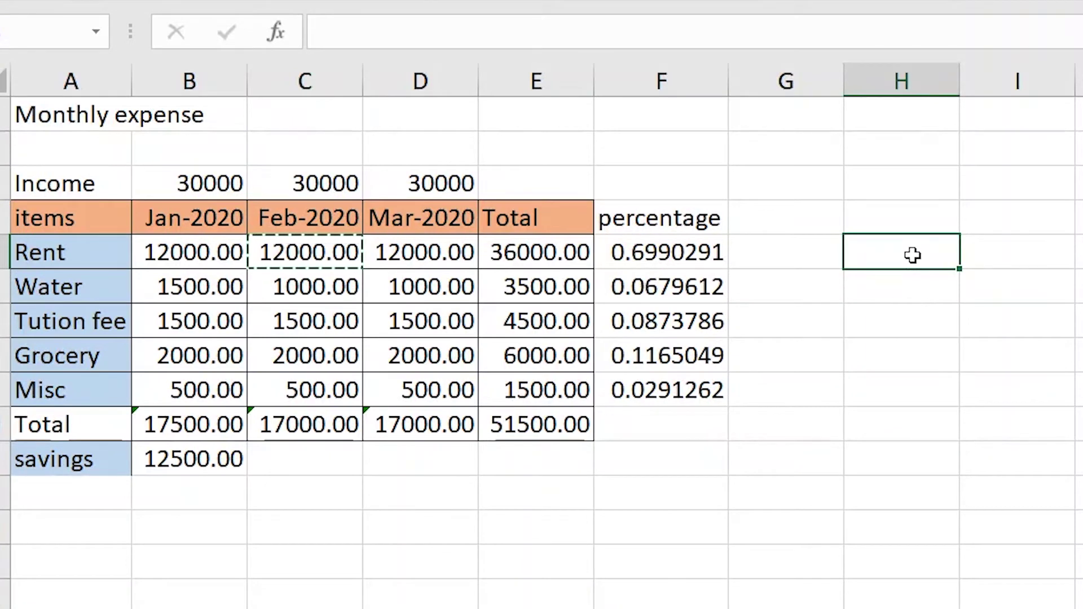
right_click(913, 255)
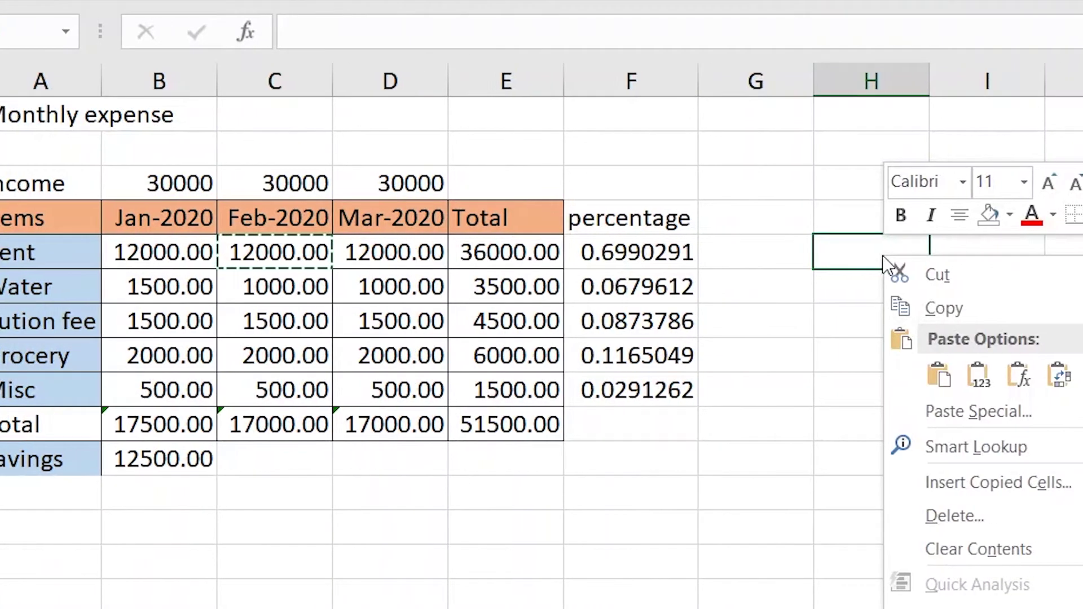
click(710, 375)
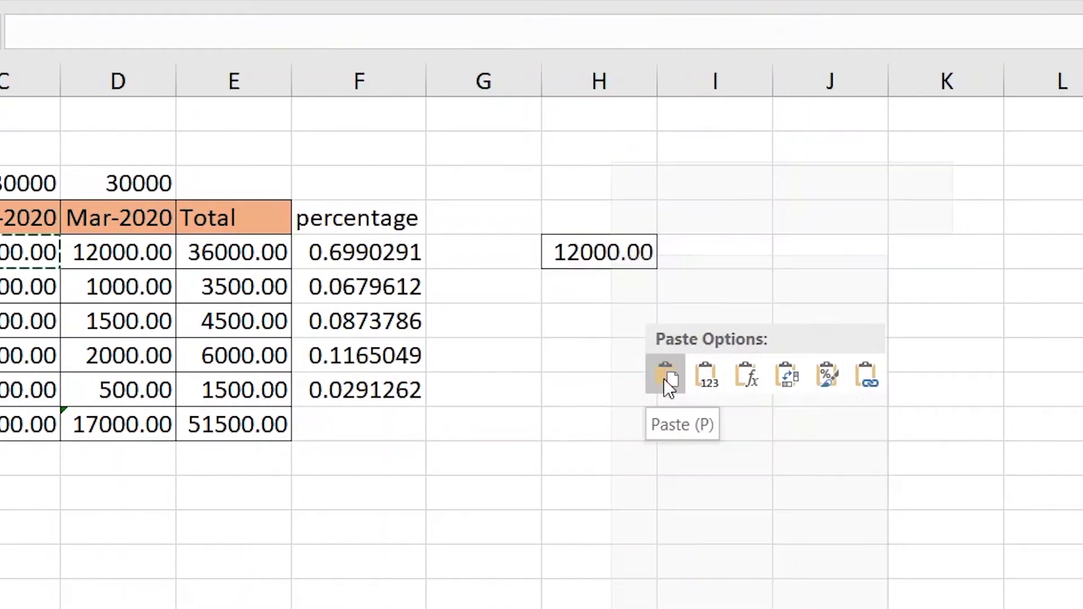
click(667, 377)
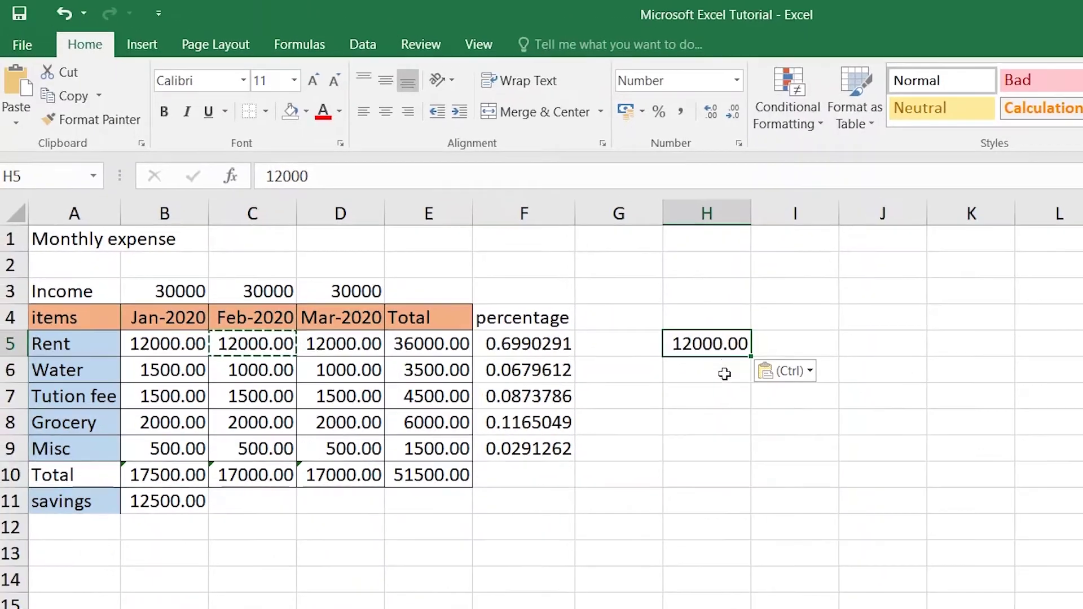
Undo the paste in H5 and cancel the active copy of C5
key(ctrl+z)
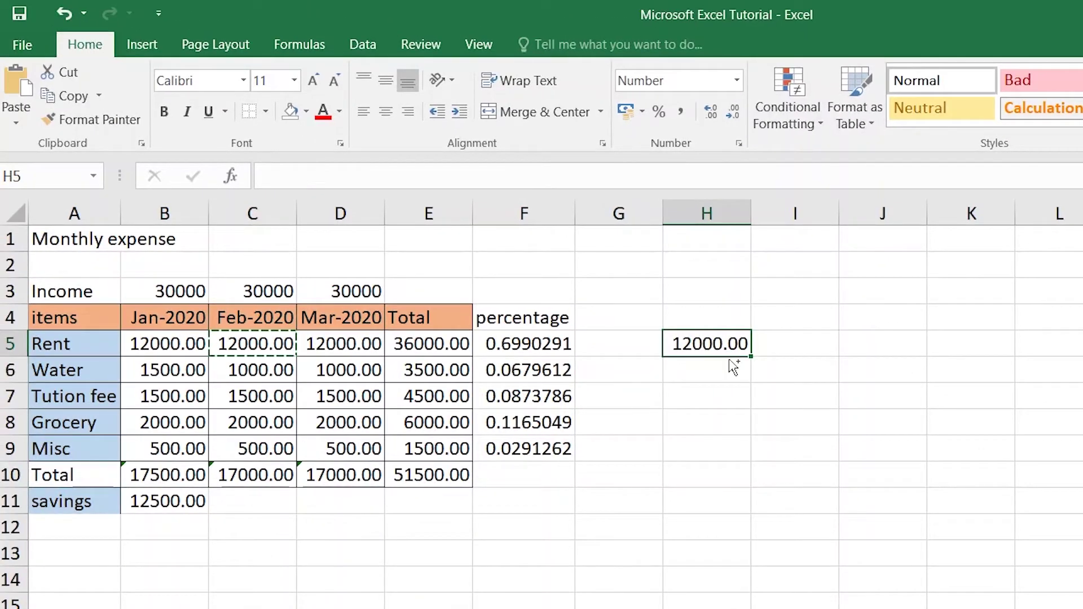
click(796, 501)
click(719, 340)
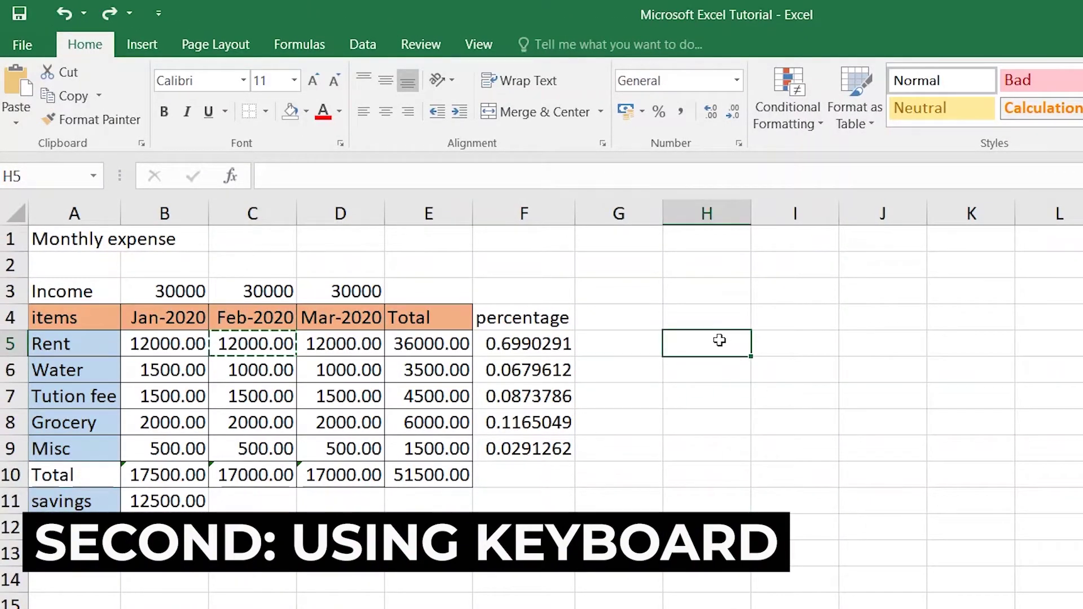
key(Escape)
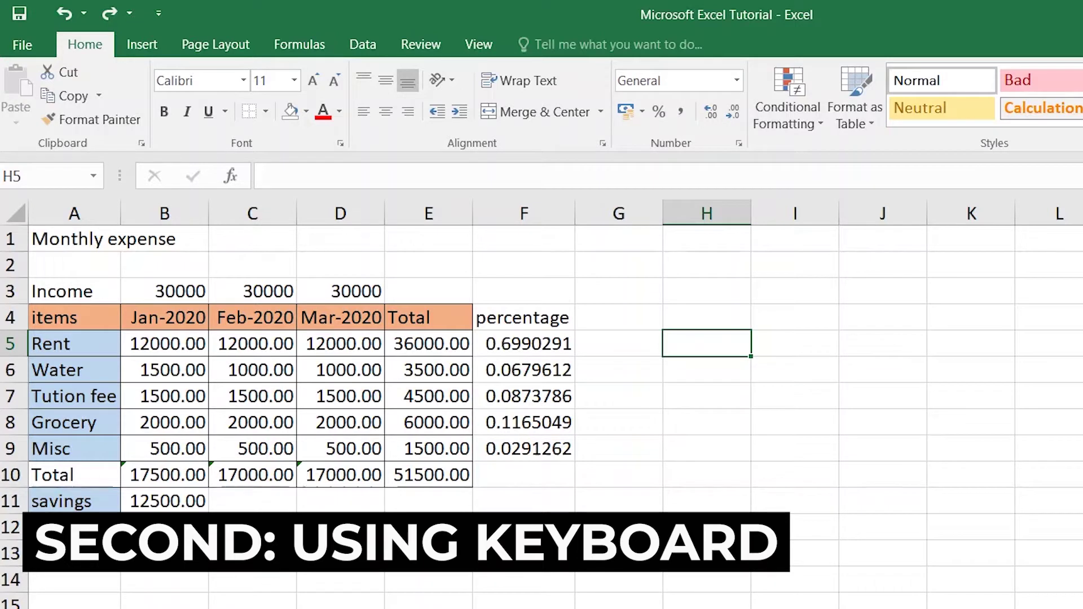
click(524, 475)
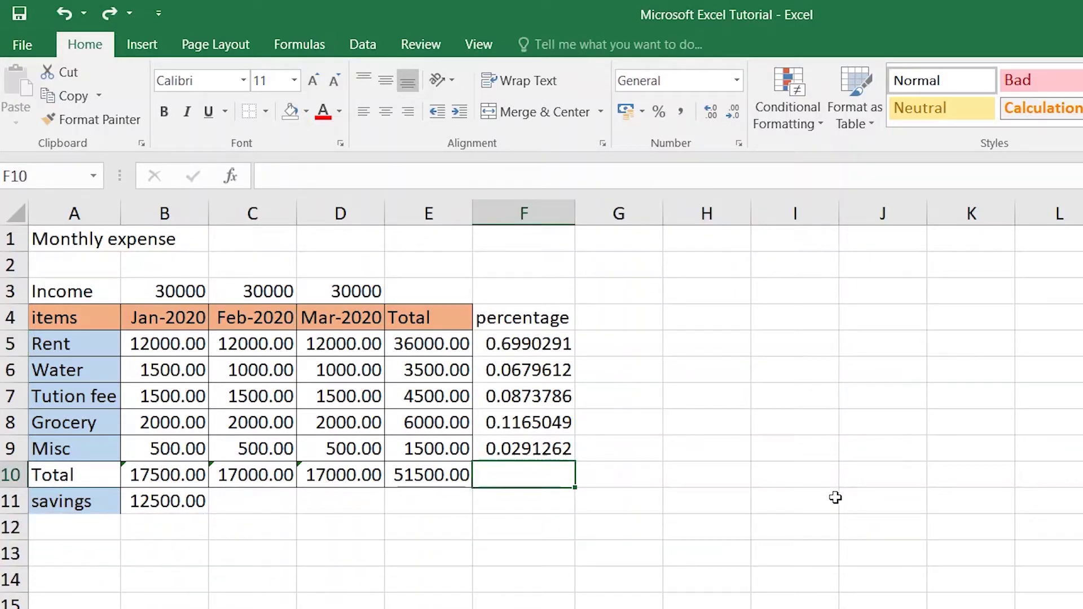
Copy the Feb-2020 rent from C5 into H5, and undo the paste to leave copy mode
click(259, 347)
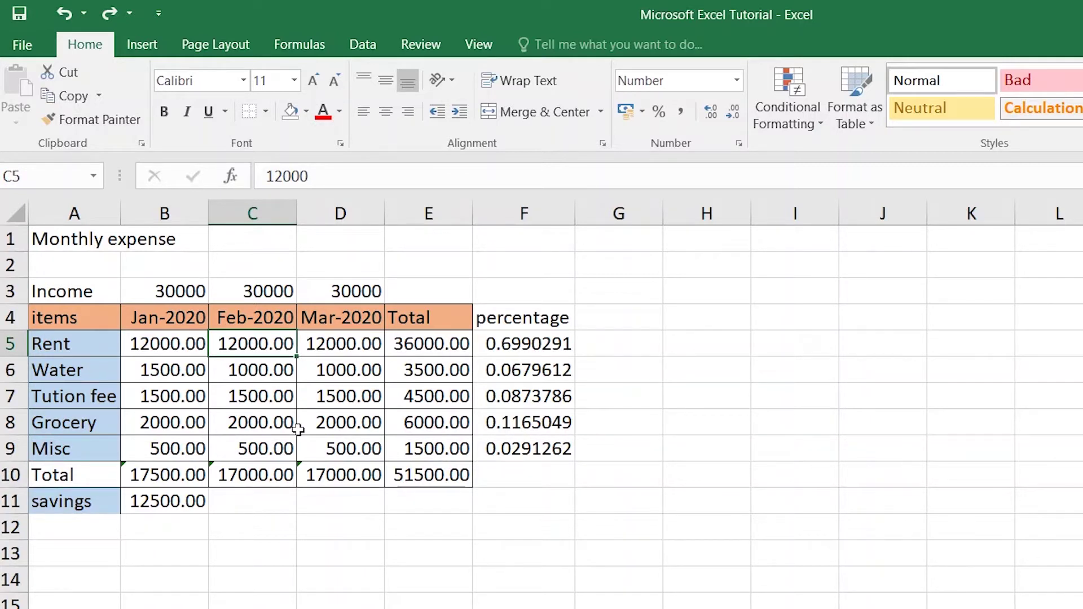
key(ctrl+c)
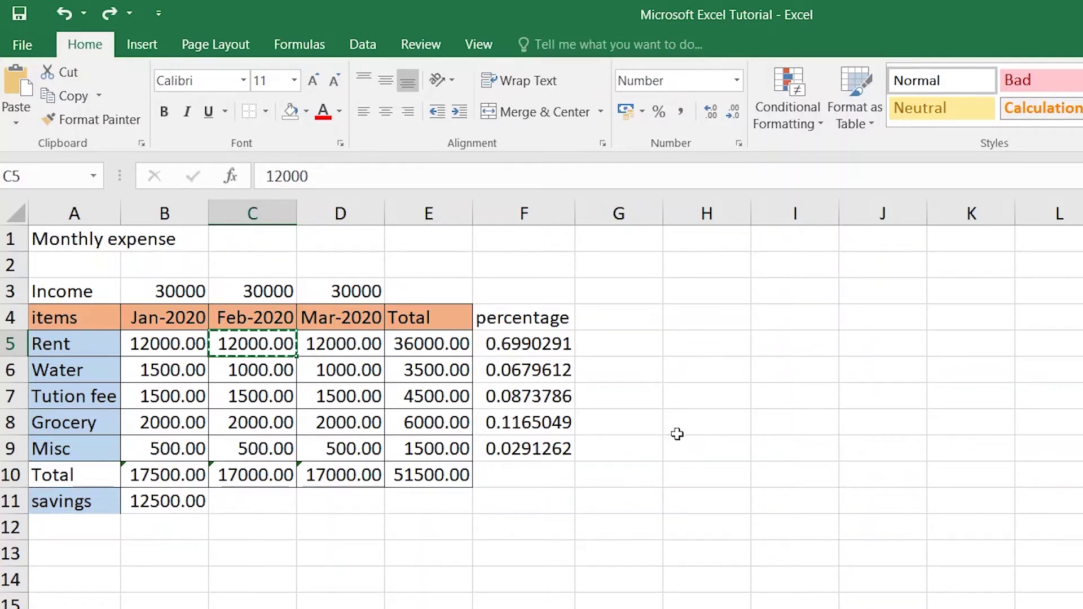
click(709, 345)
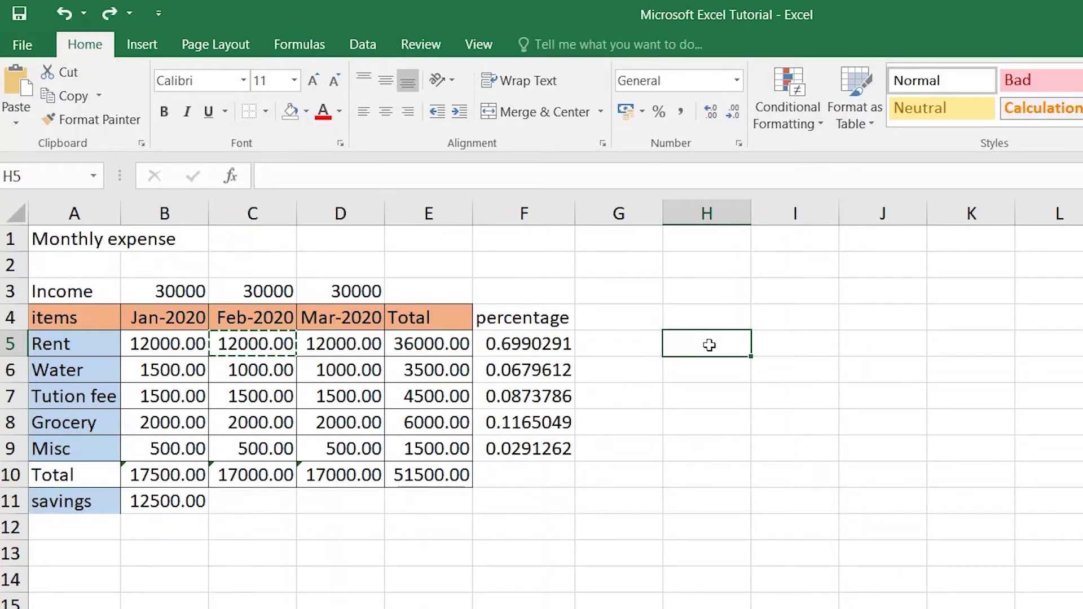
key(ctrl+v)
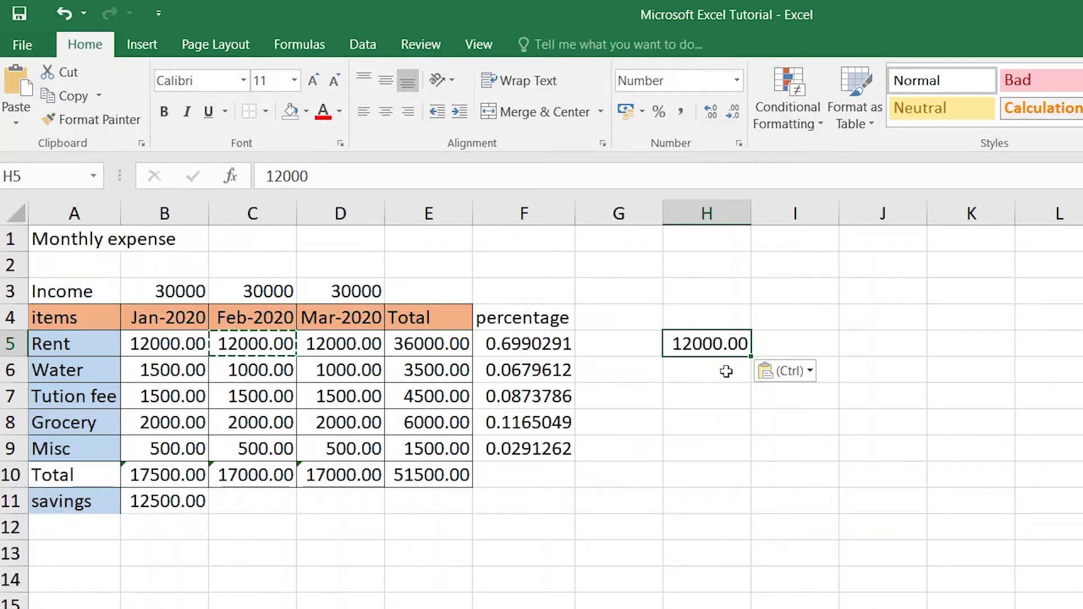
key(Escape)
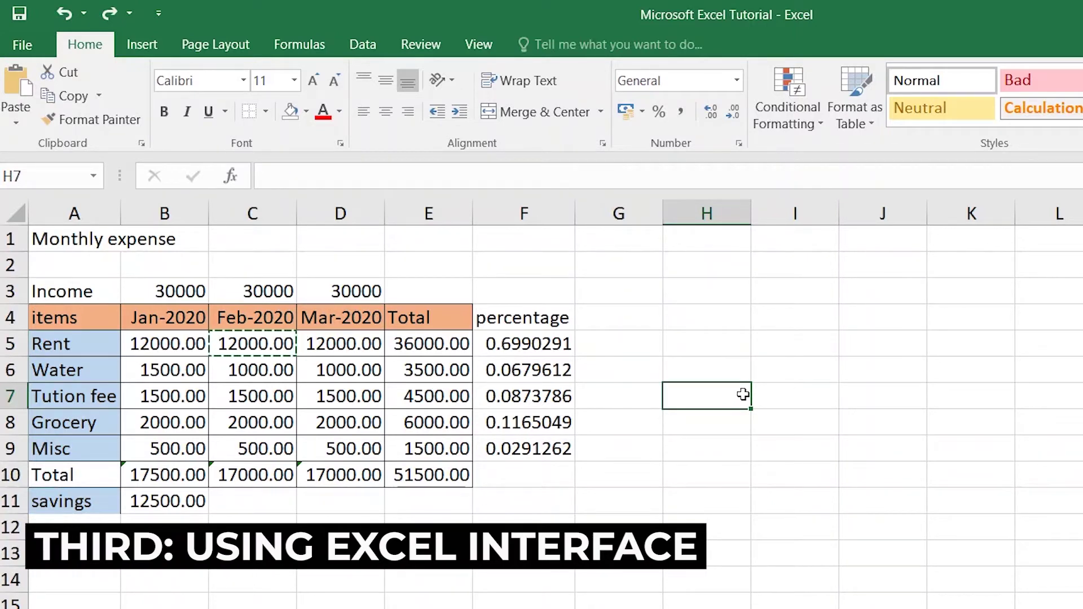
key(Escape)
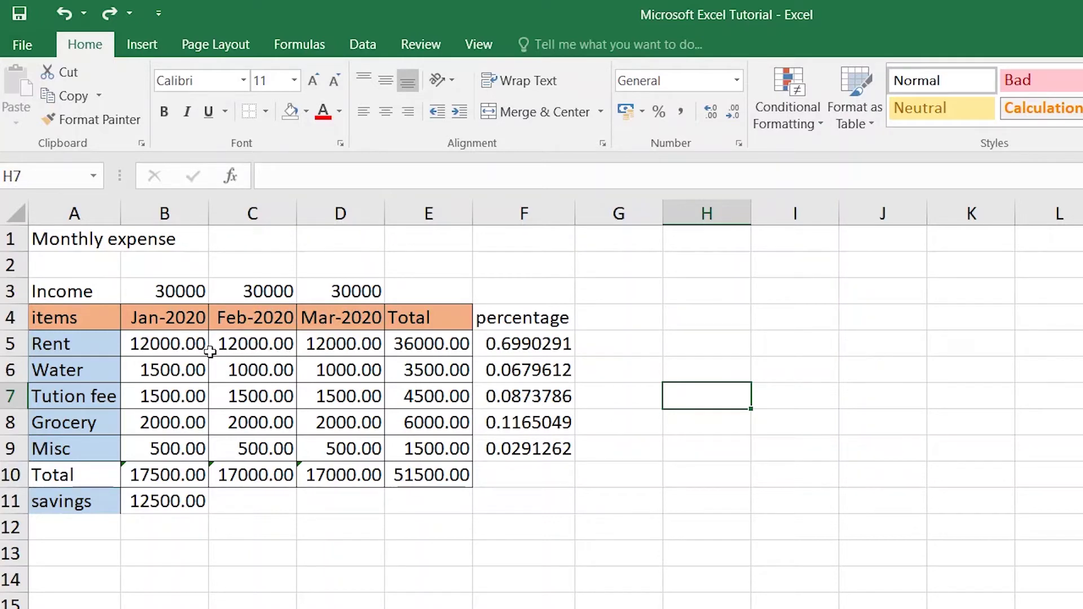
Copy the Feb-2020 rent in C5 and paste it into H5
click(259, 346)
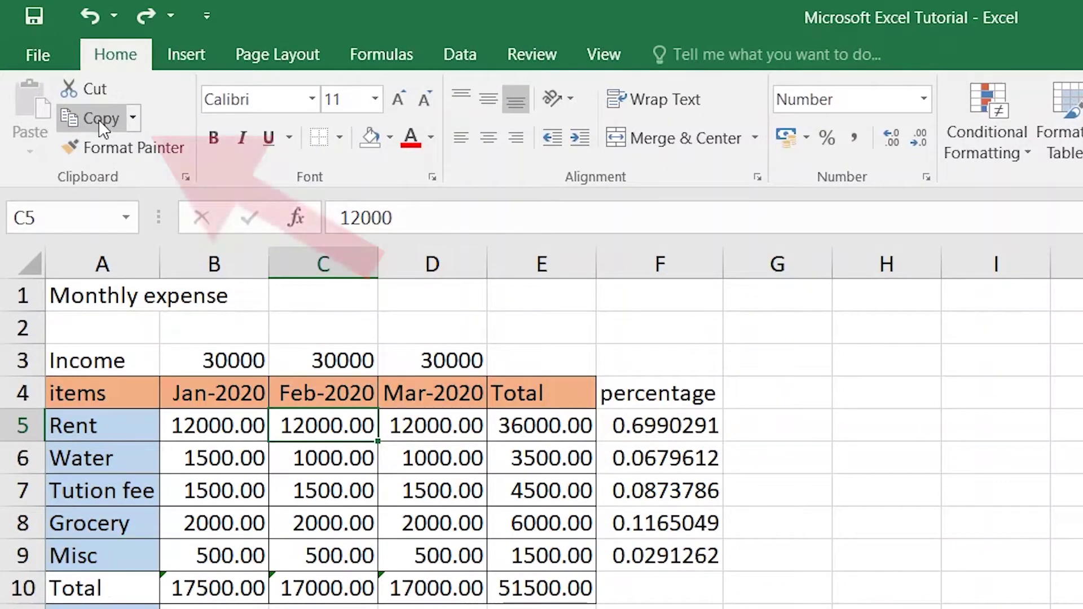
click(99, 120)
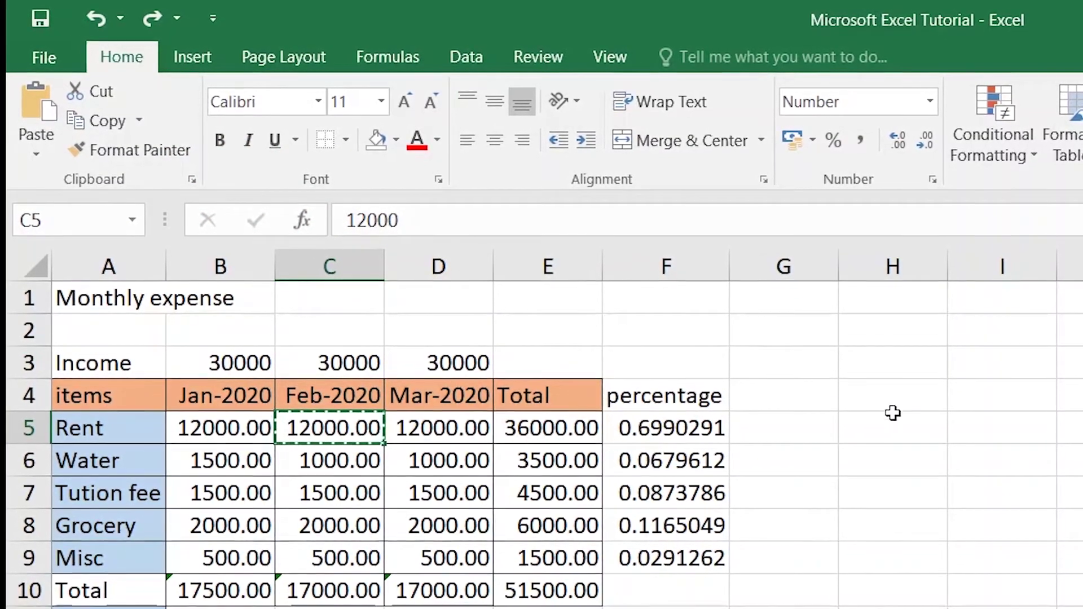
click(900, 431)
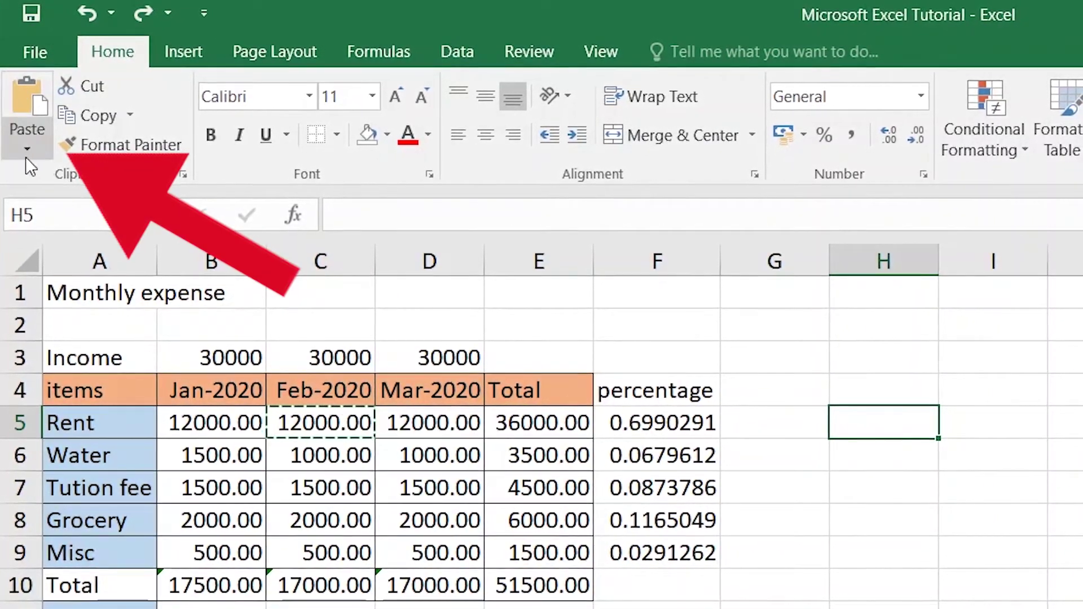
click(20, 90)
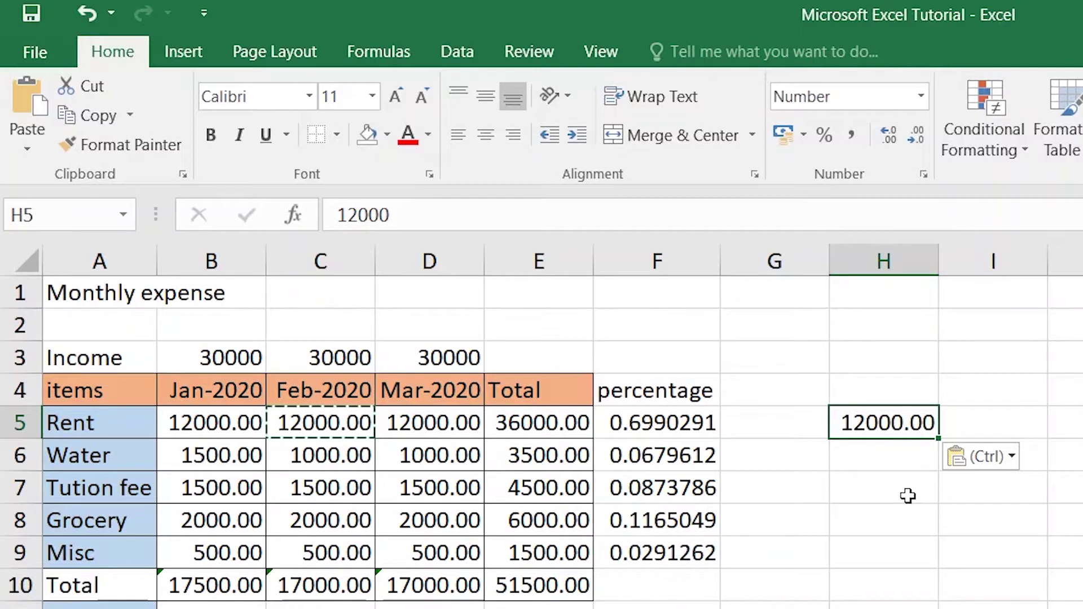
Paste the copied rent value into cells I5, I7, I8 and J8 as well
click(997, 423)
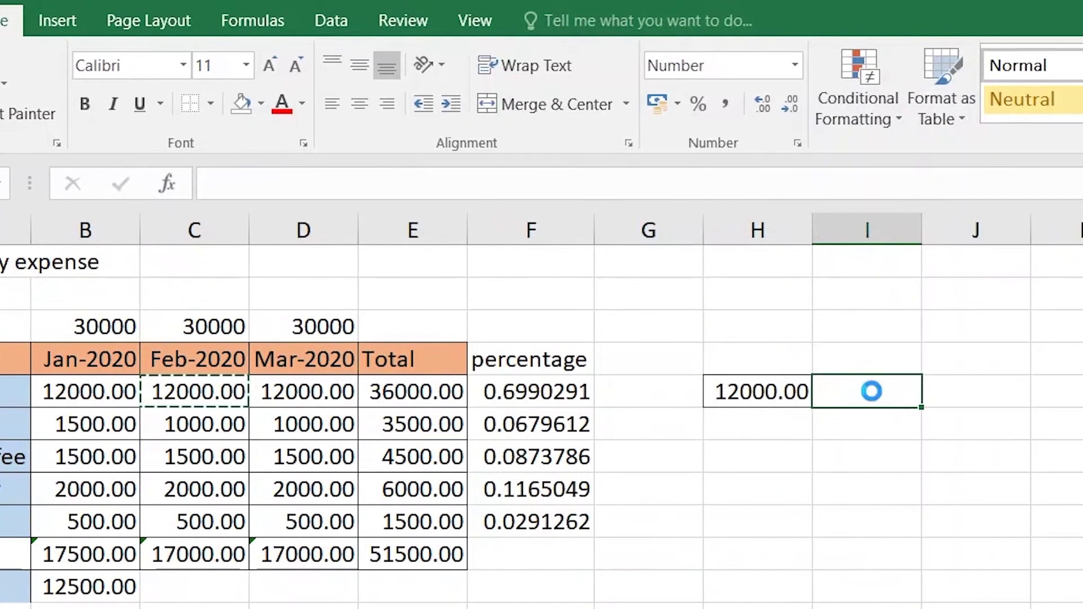
key(ctrl+v)
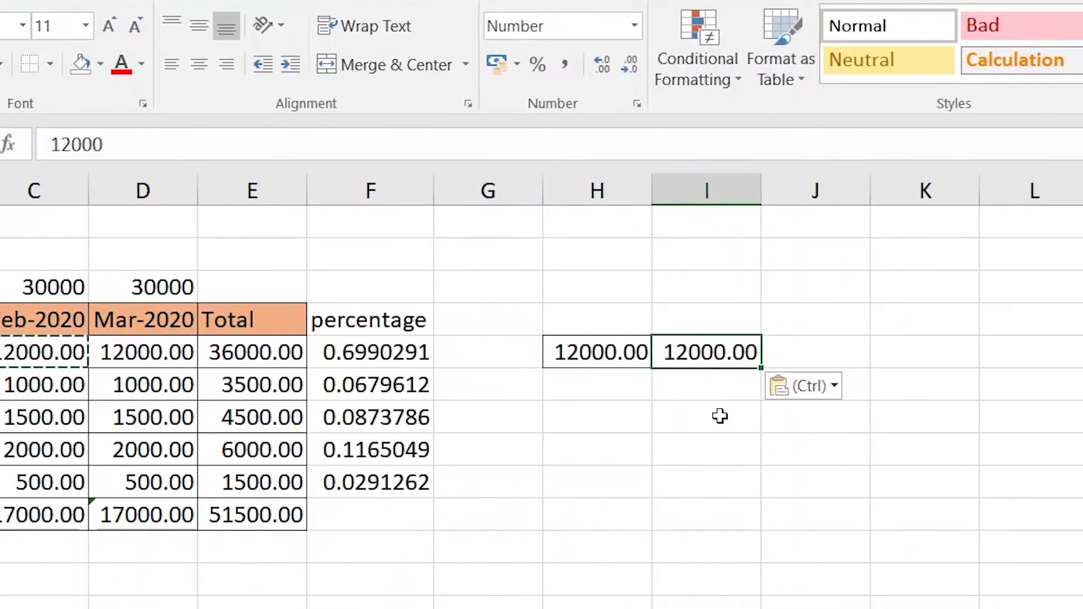
click(1004, 488)
key(ctrl+v)
click(705, 453)
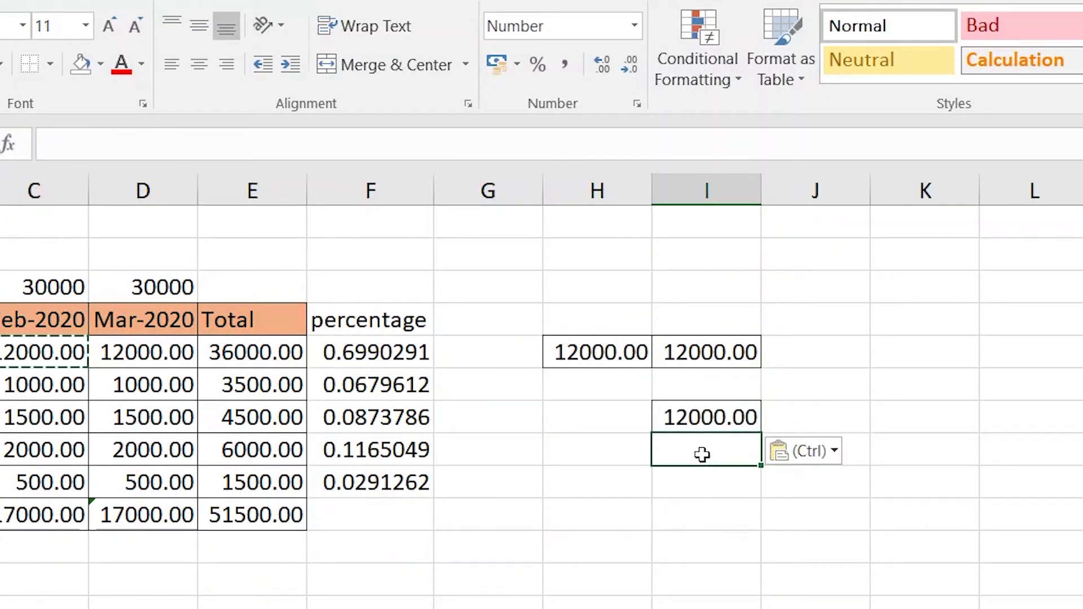
key(ctrl+v)
click(792, 449)
key(ctrl+v)
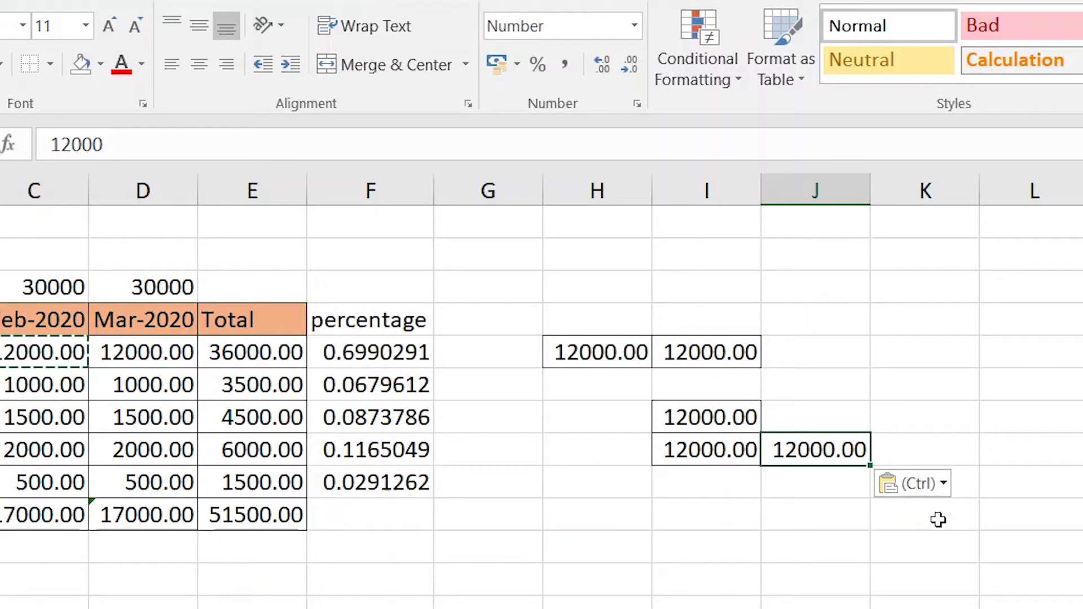
Undo the four extra pastes in columns I and J, and cancel the active copy of C5
key(ctrl+z)
key(ctrl+z)
key(ctrl+z)
key(ctrl+z)
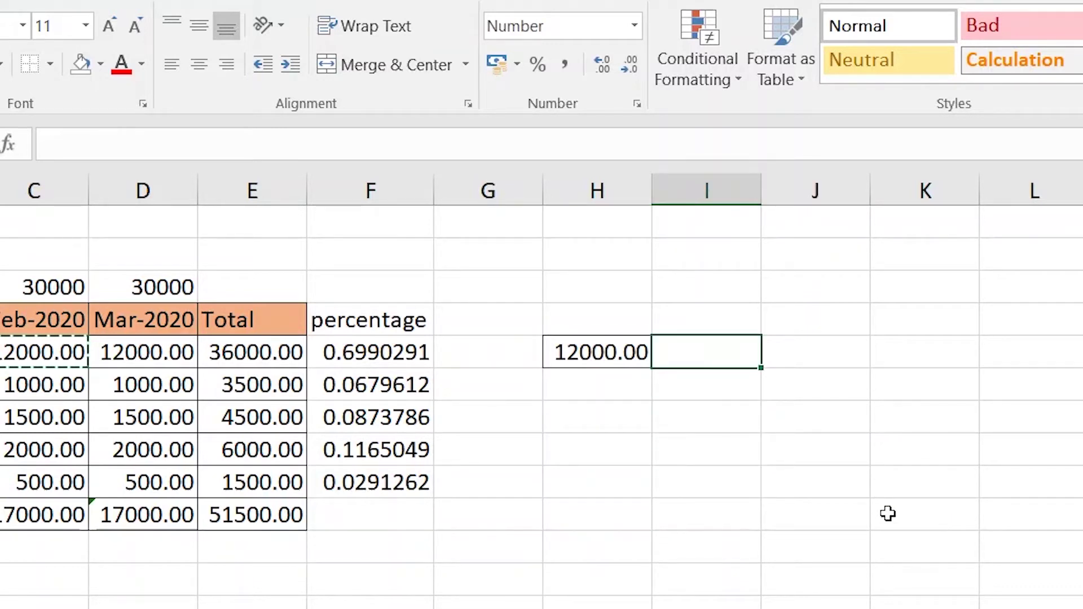
click(938, 519)
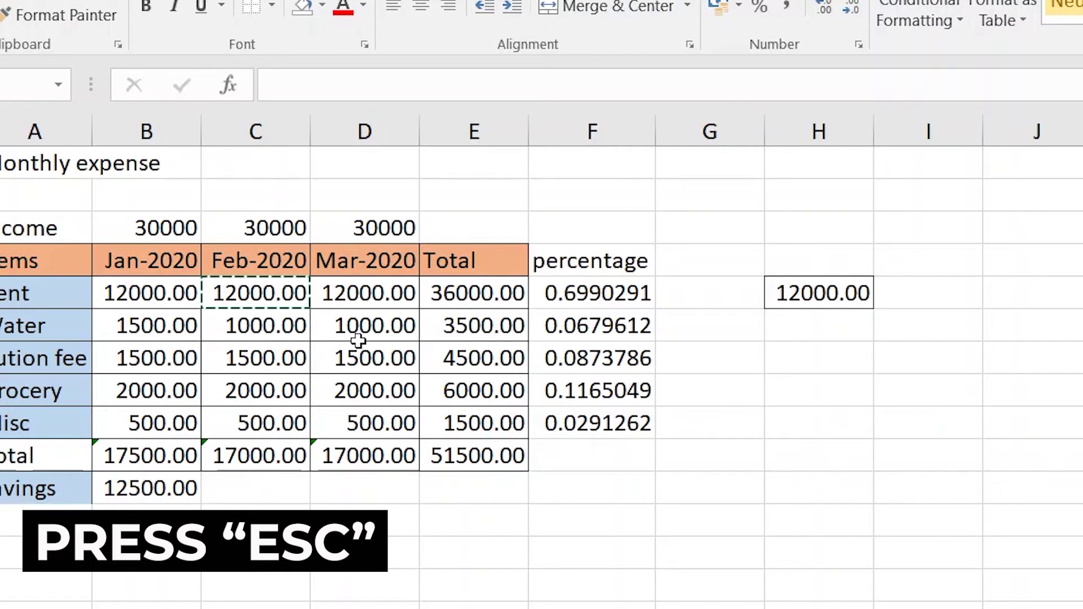
key(Escape)
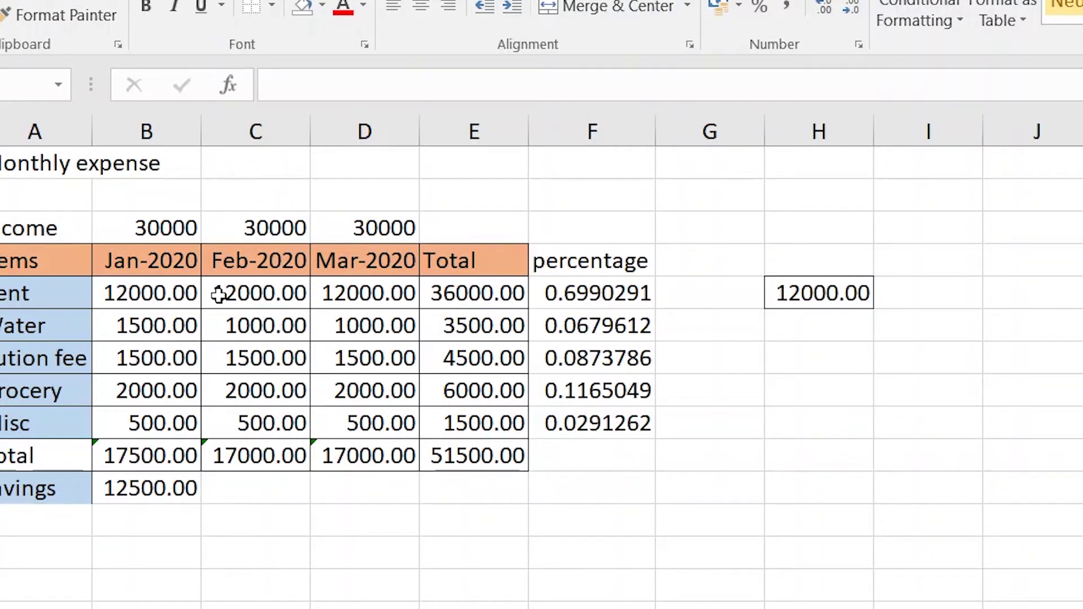
Copy the Feb-2020 total formula from C10 into H10 with the regular Paste option, and end copy mode
click(824, 293)
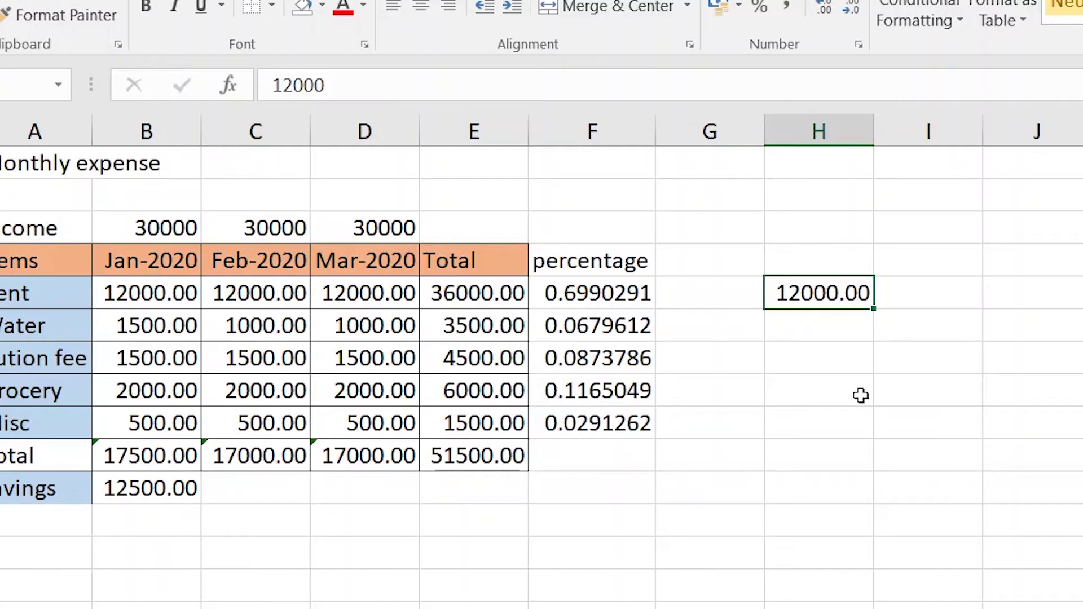
click(827, 455)
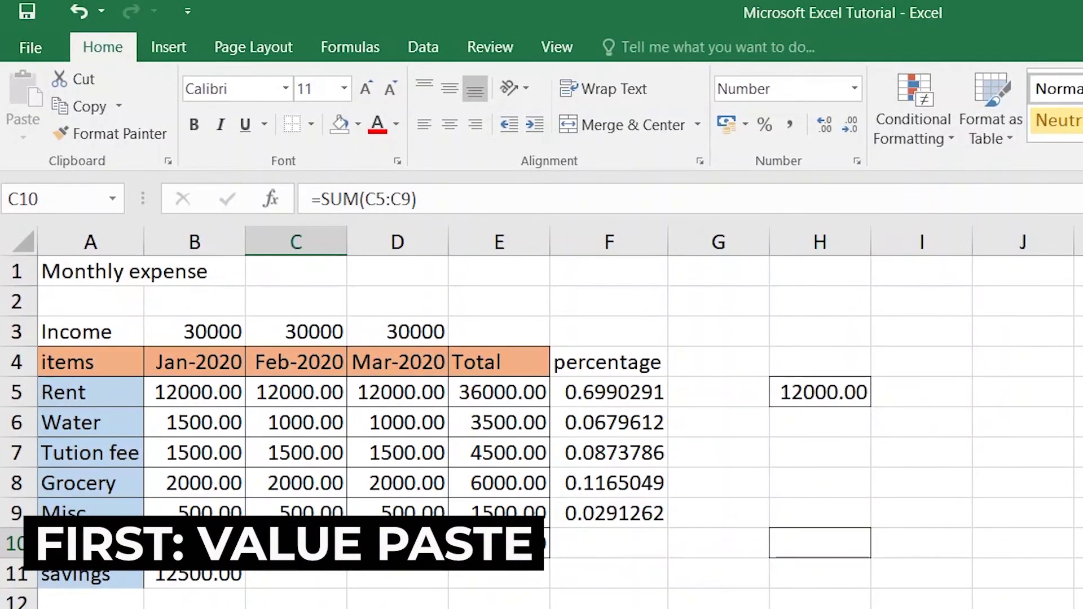
right_click(288, 543)
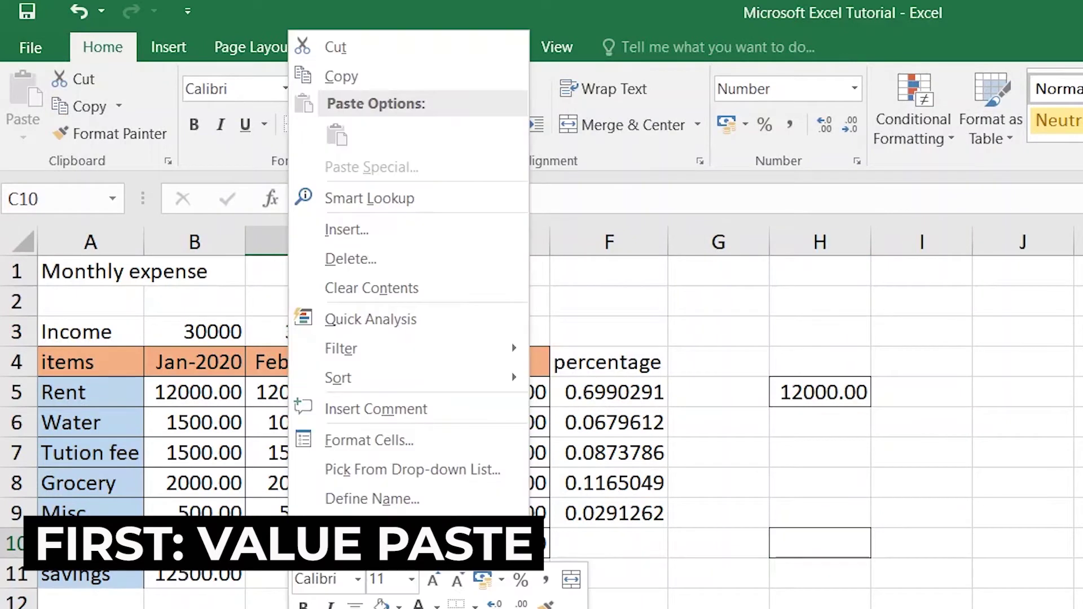
click(338, 75)
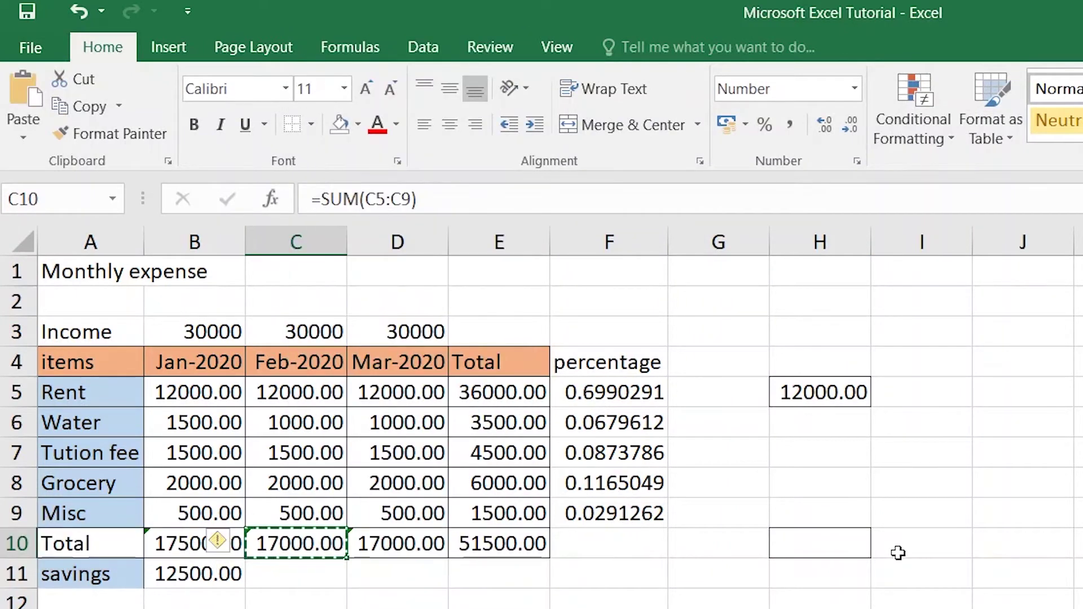
click(824, 545)
right_click(826, 548)
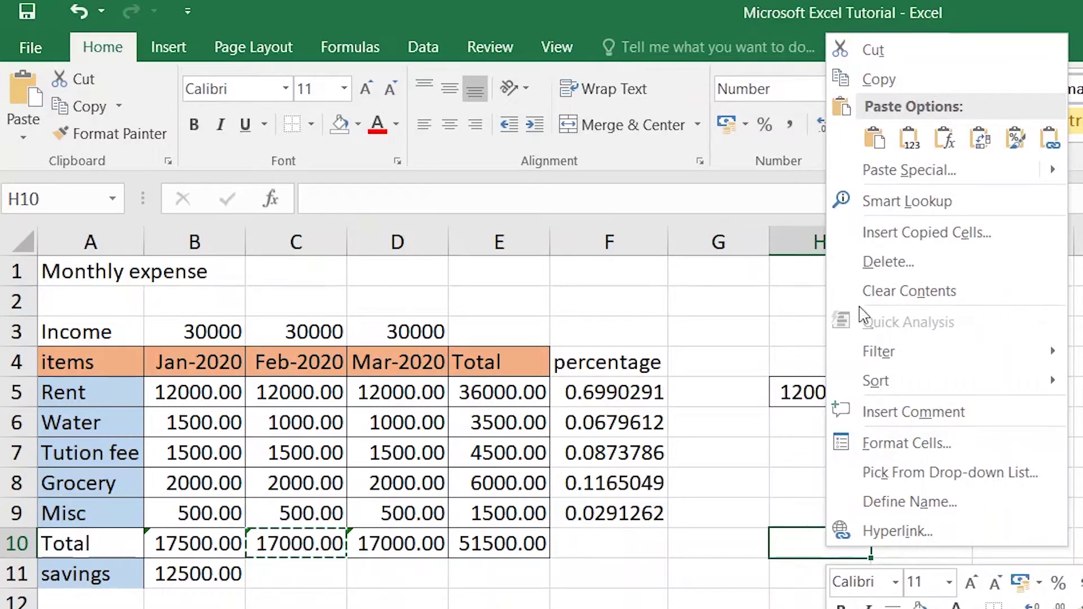
click(874, 137)
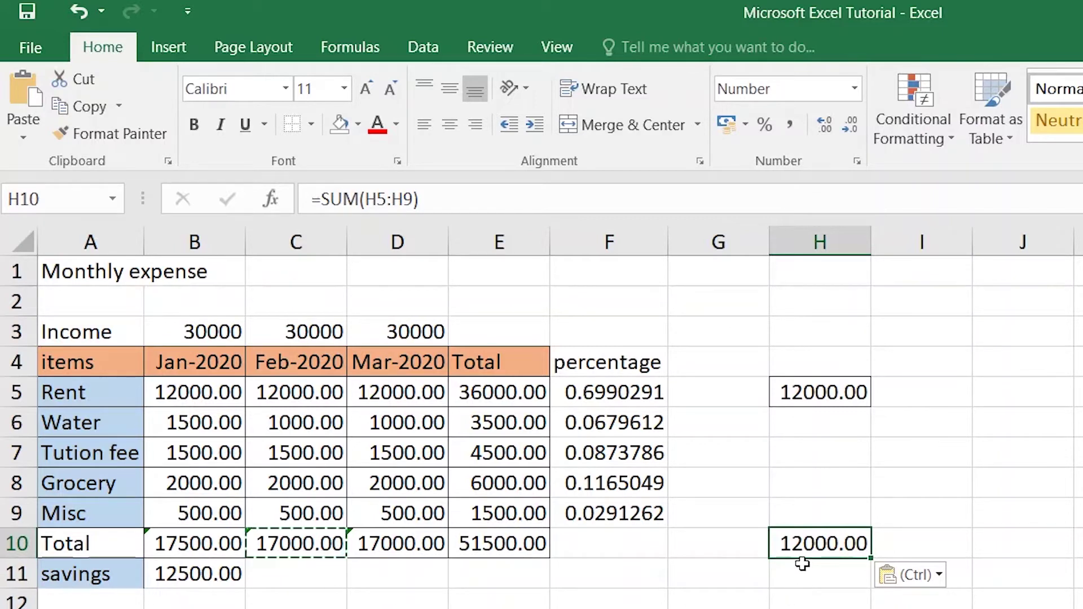
key(Escape)
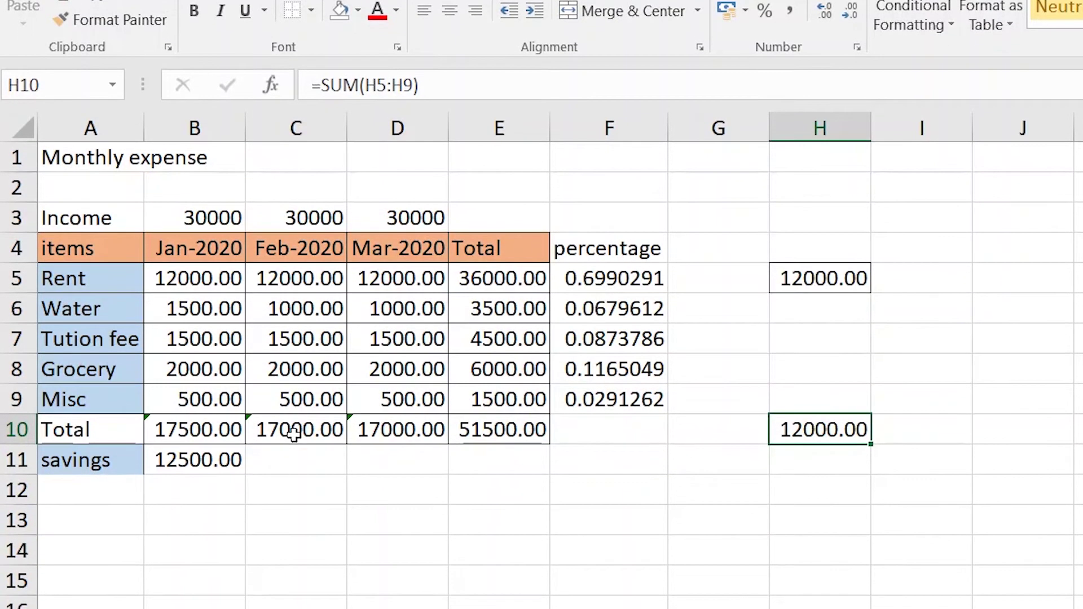
Examine the formula behind the Feb-2020 total in C10 and the one behind its pasted copy in H10
double_click(294, 544)
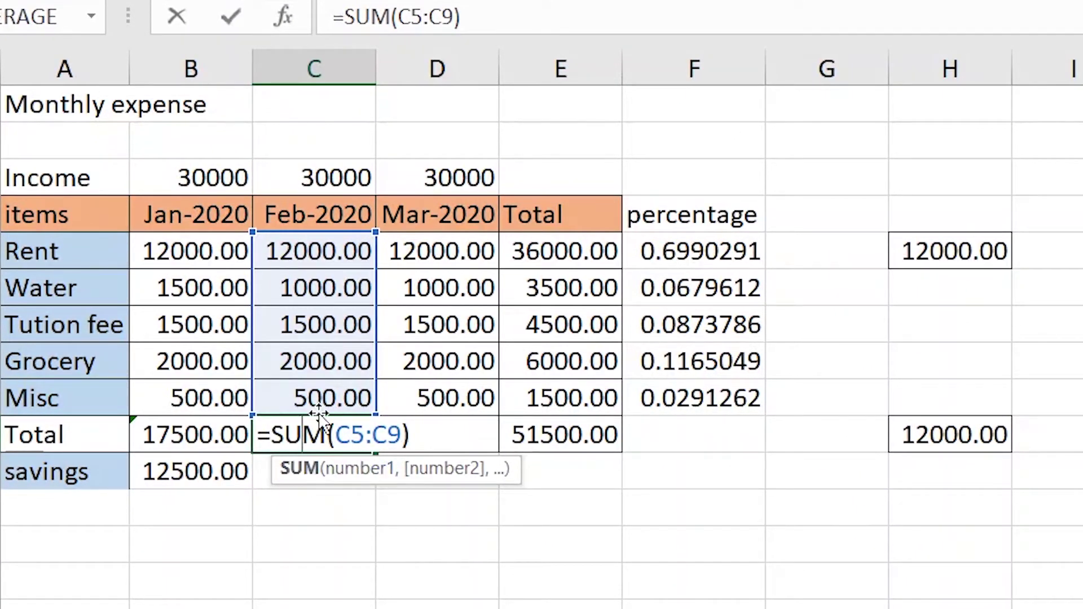
key(ctrl+Return)
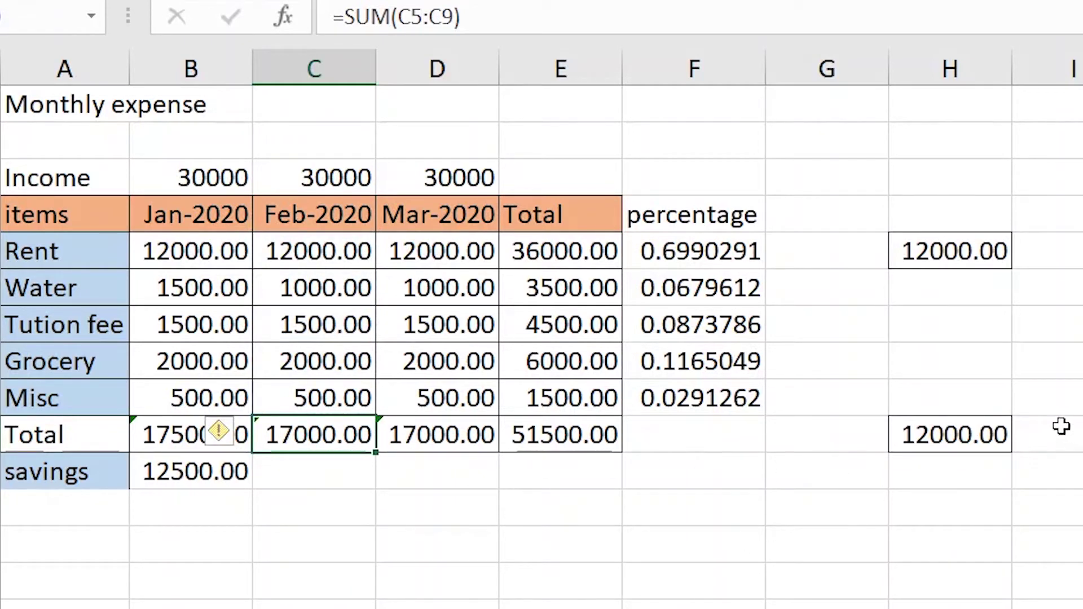
double_click(954, 435)
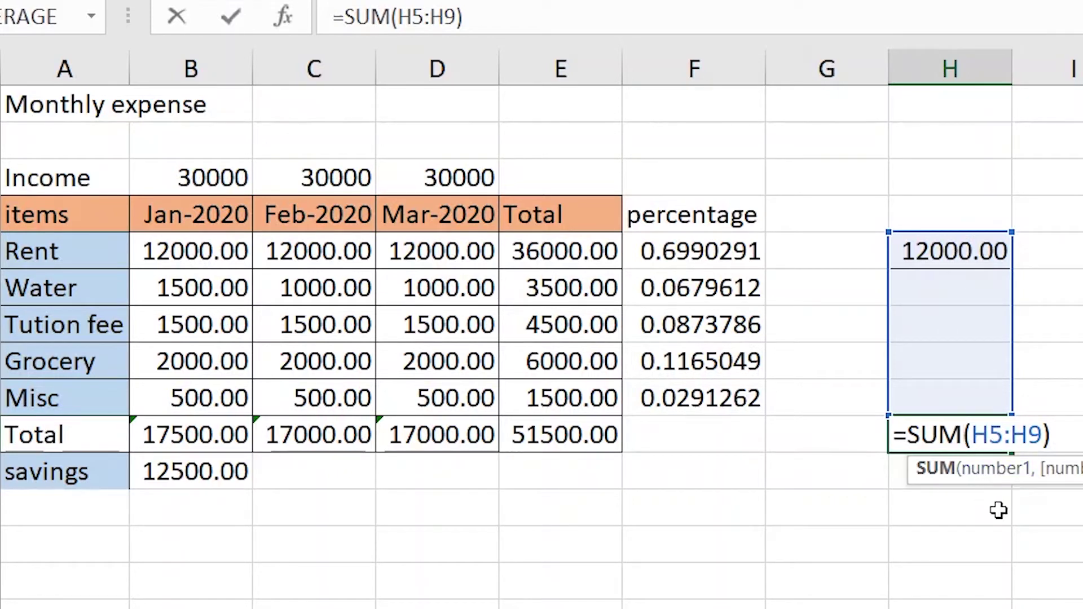
key(Return)
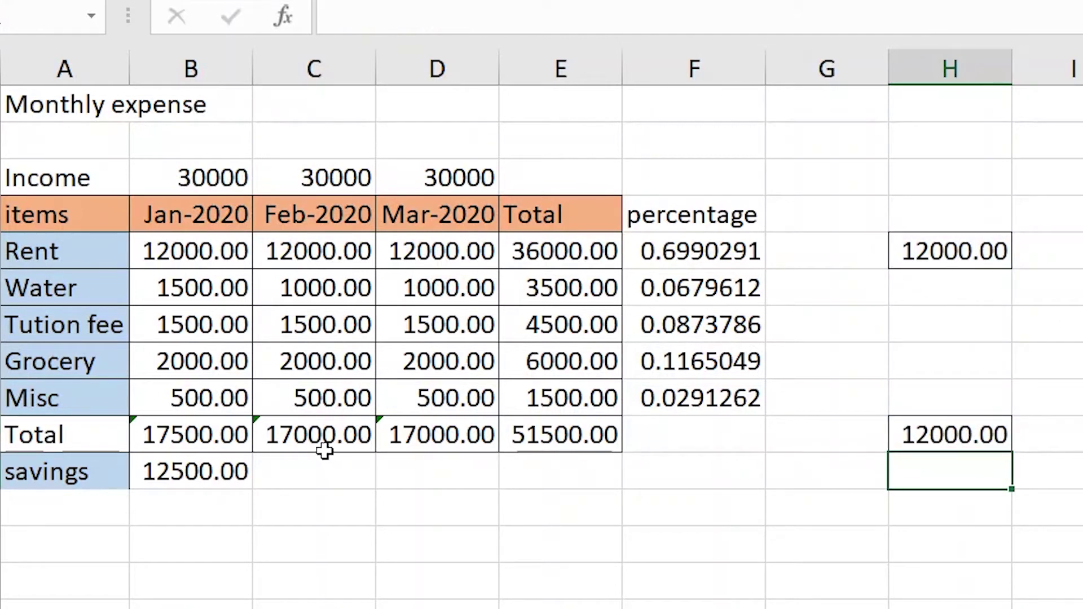
Clear the pasted total from H10 and cancel the active copy of C10
click(991, 449)
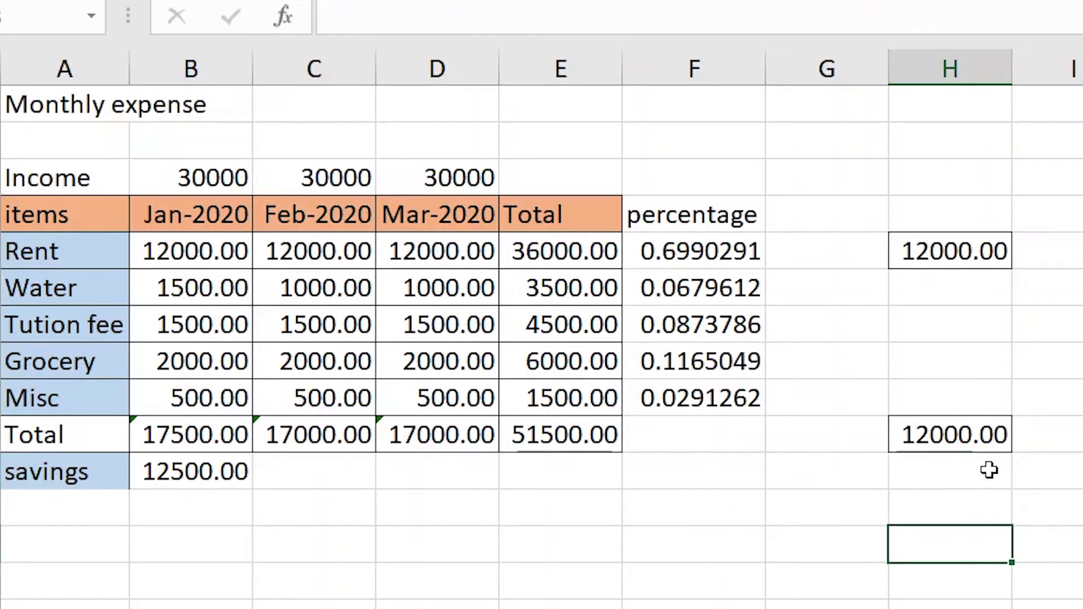
click(972, 434)
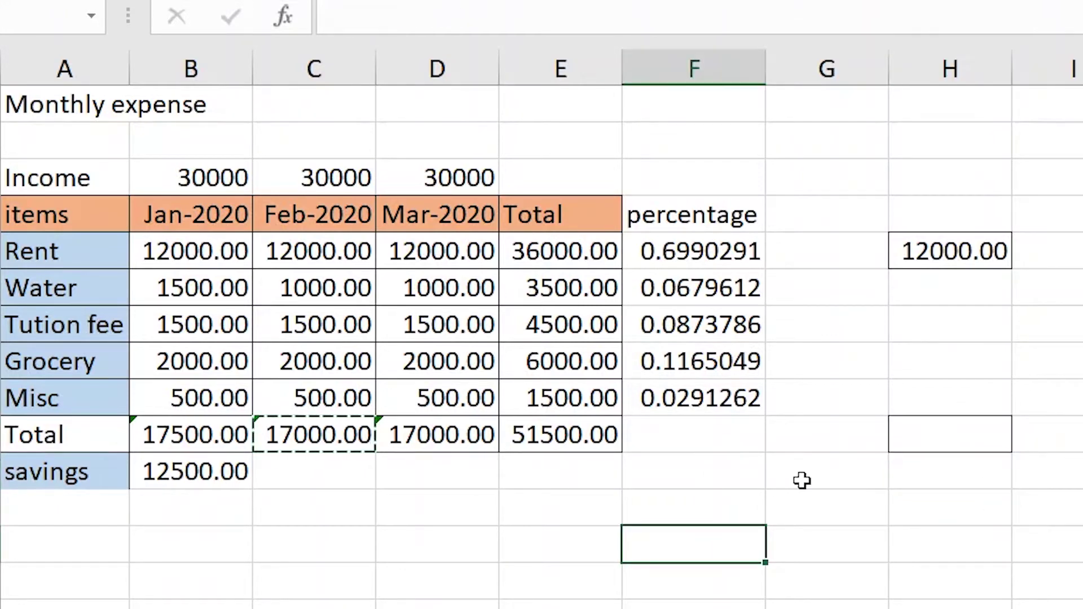
key(Escape)
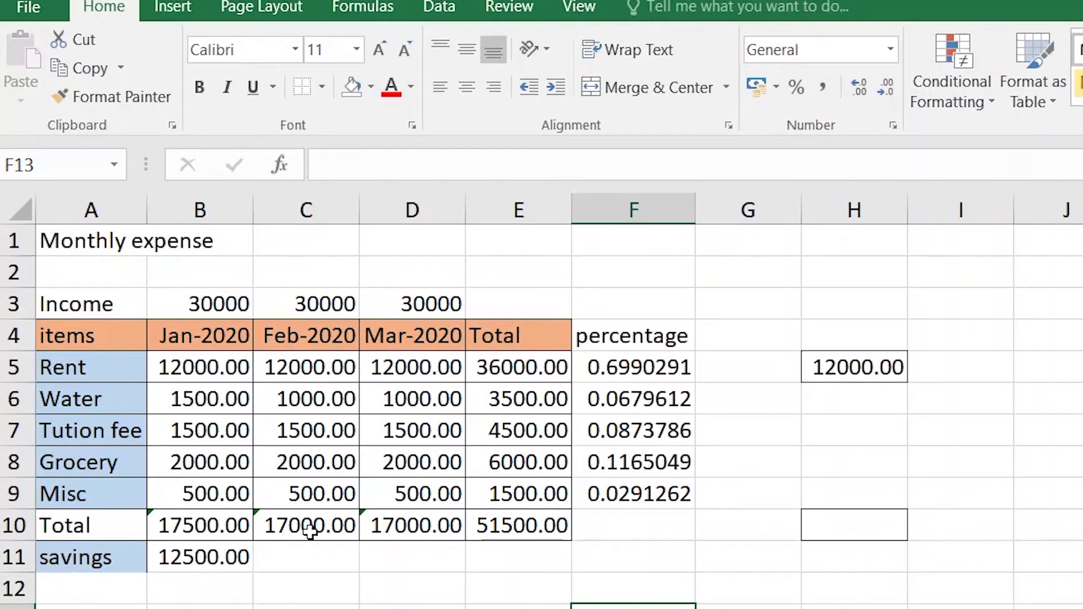
Copy the Feb-2020 total in C10, paste it into H10 with the Values option of Paste Special, and inspect the pasted cell's content
click(309, 504)
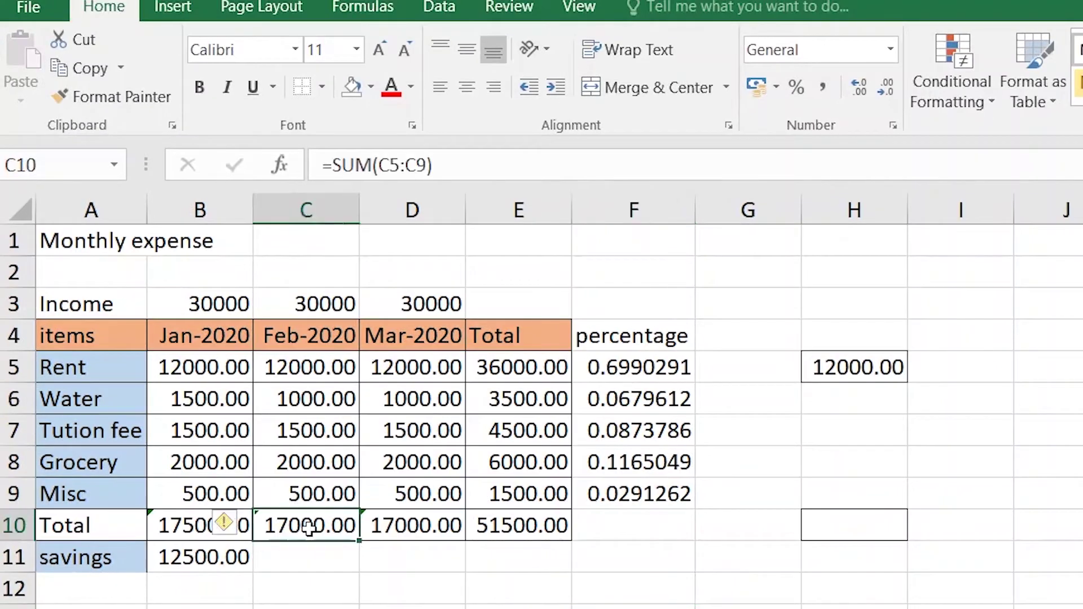
right_click(312, 509)
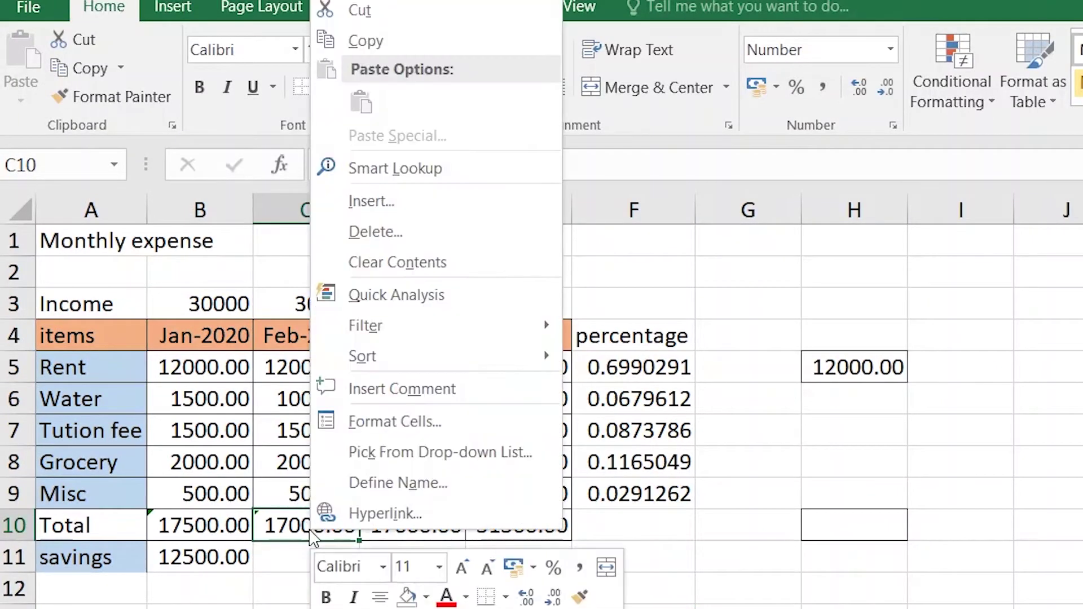
click(368, 41)
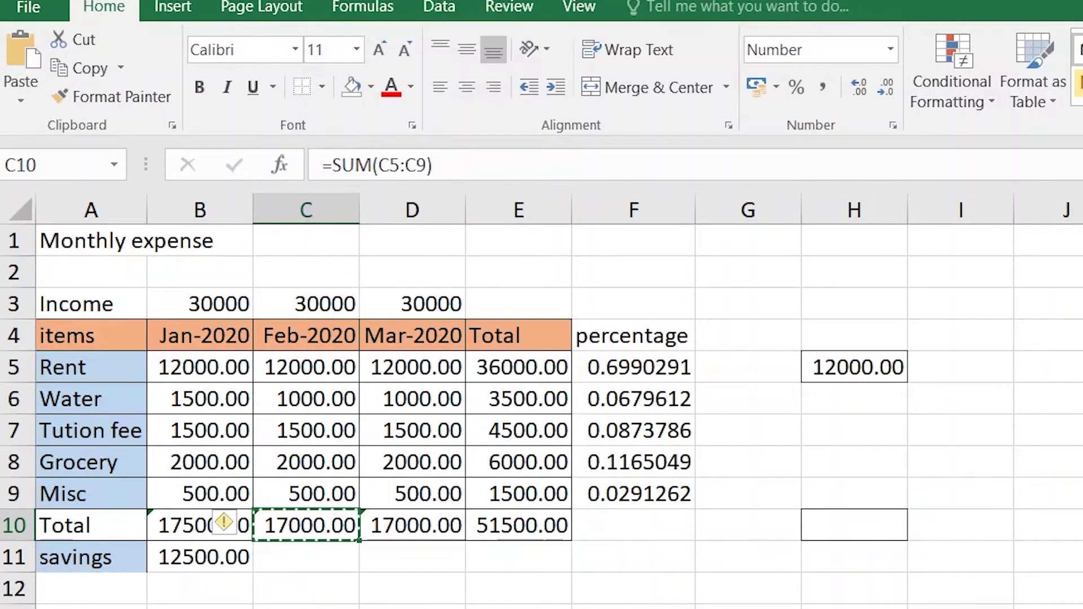
click(847, 523)
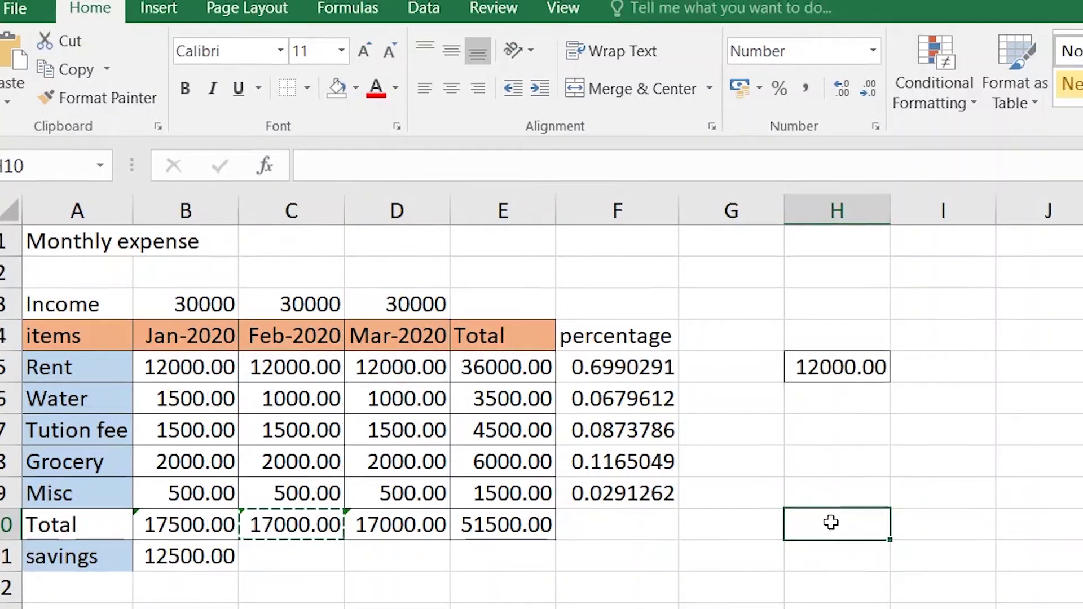
right_click(830, 522)
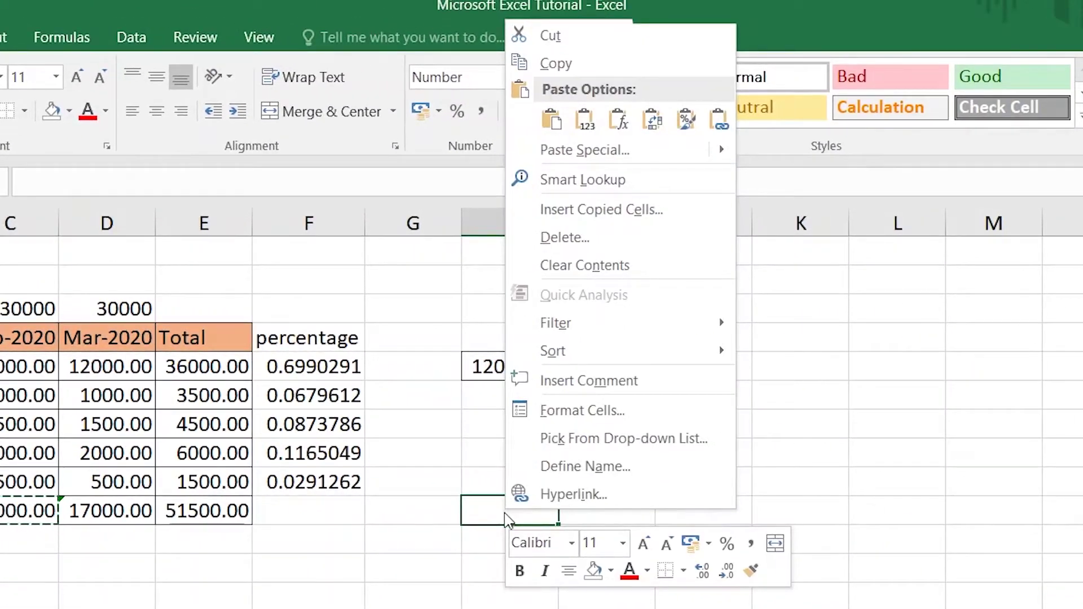
mouse_move(602, 164)
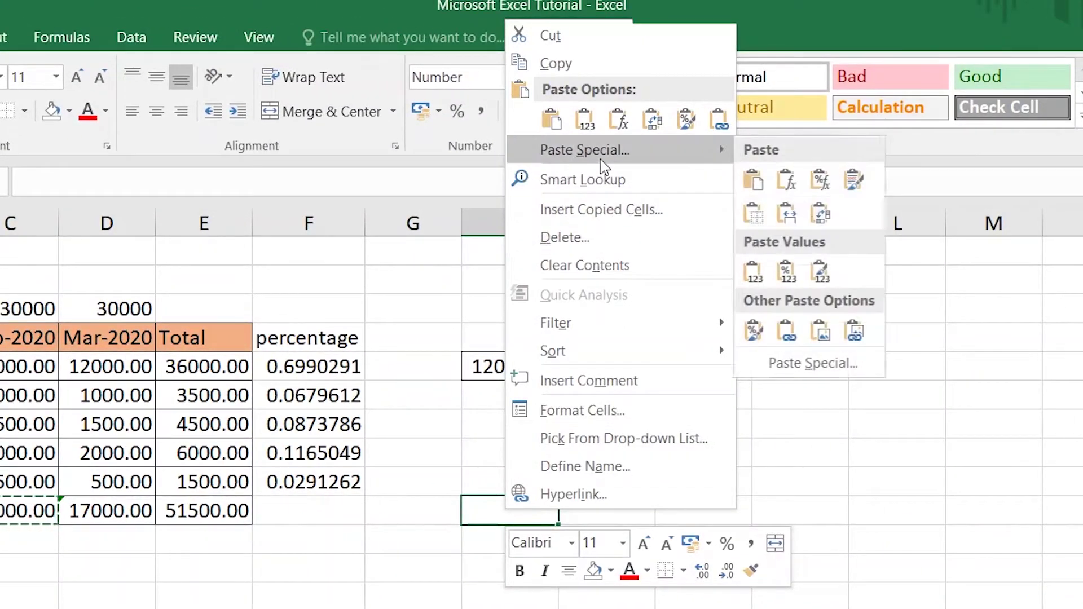
click(602, 163)
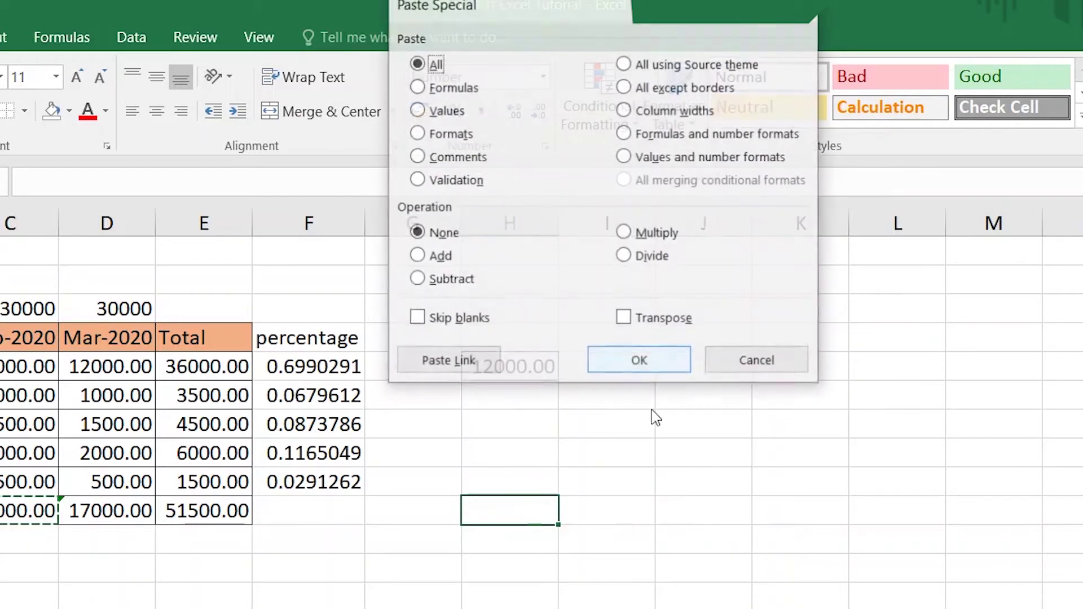
drag(617, 4, 812, 354)
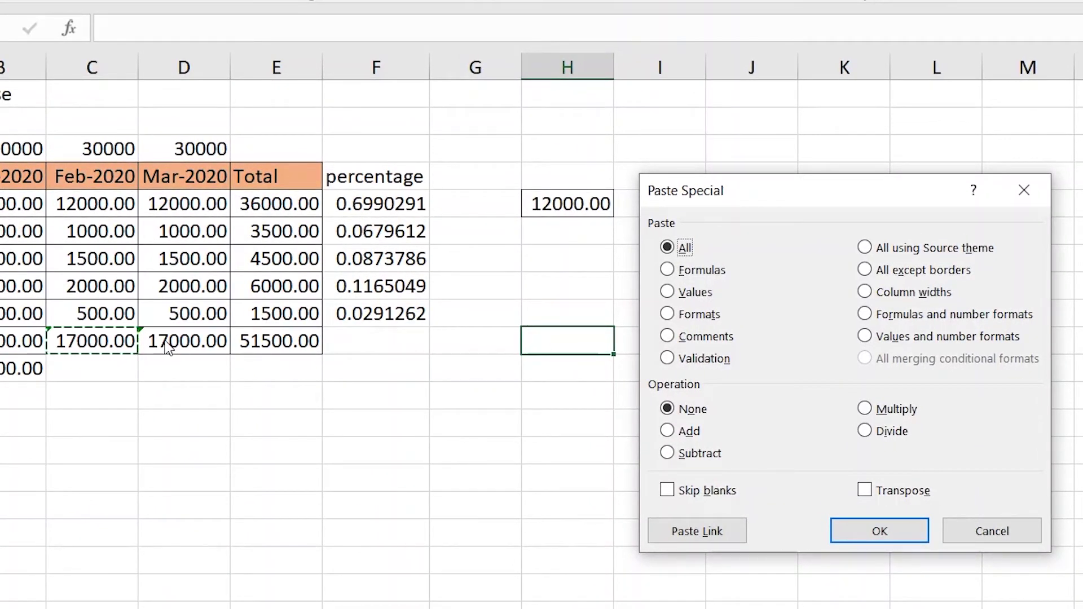
click(667, 292)
click(883, 529)
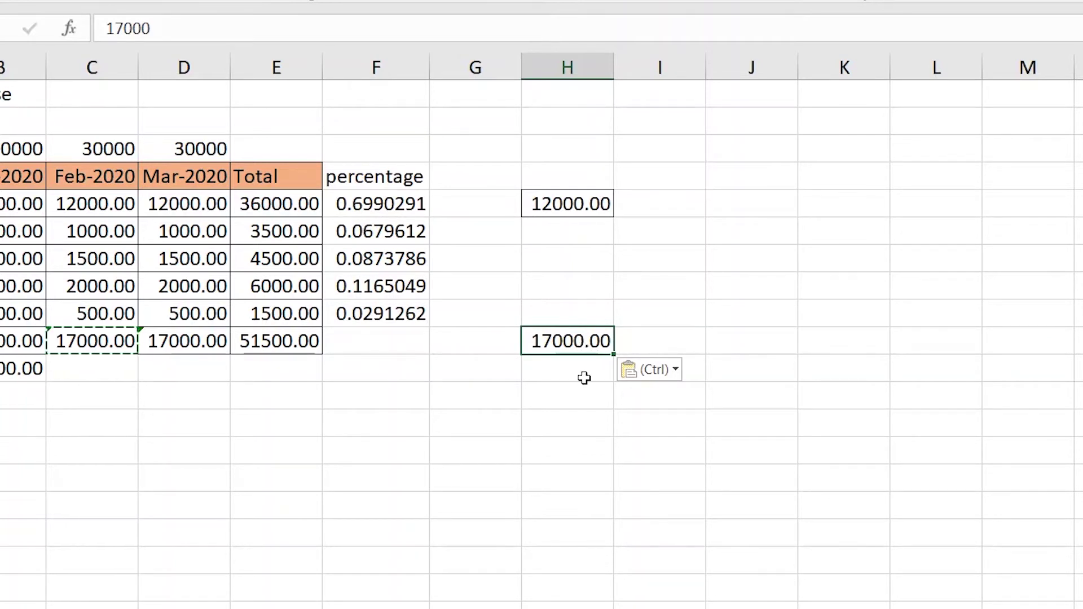
double_click(581, 341)
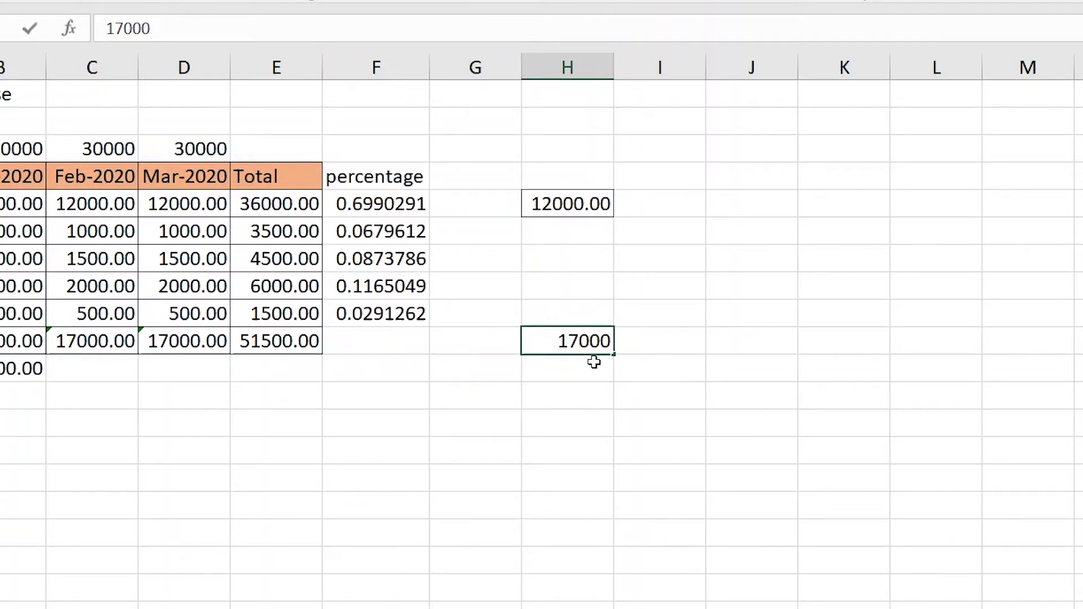
key(Escape)
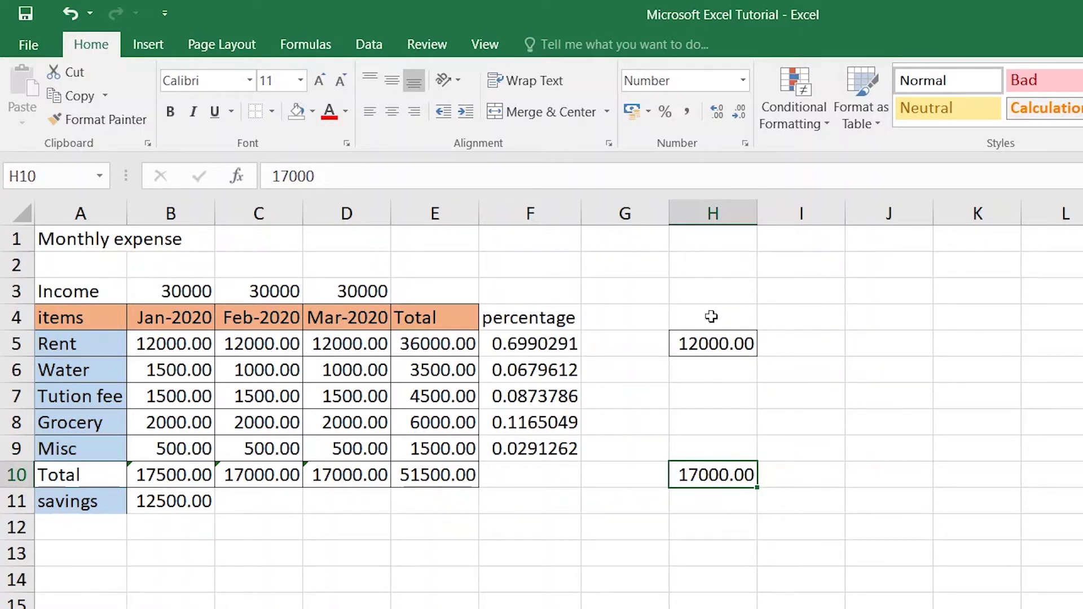
Delete the contents of H4:H10 and remove the borders from that range
drag(707, 317, 718, 484)
key(Delete)
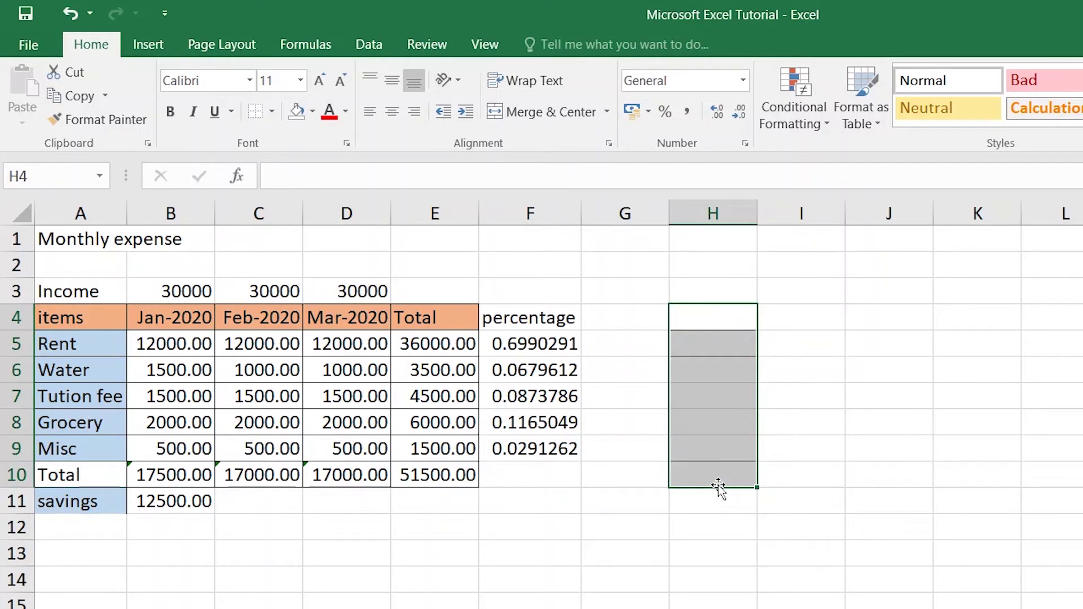
click(874, 430)
drag(727, 319, 737, 486)
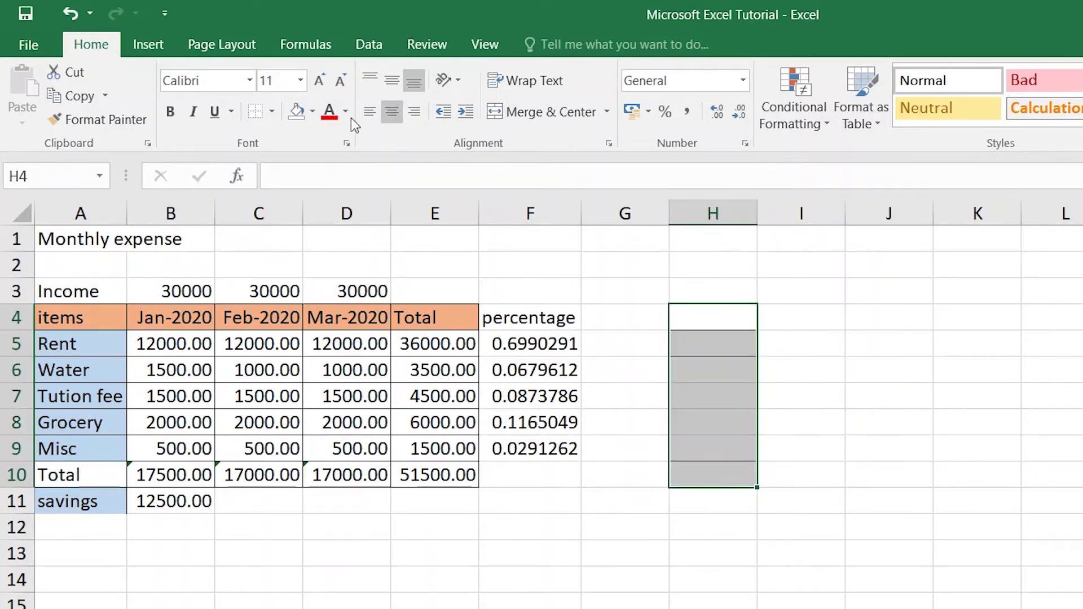
click(255, 115)
click(720, 402)
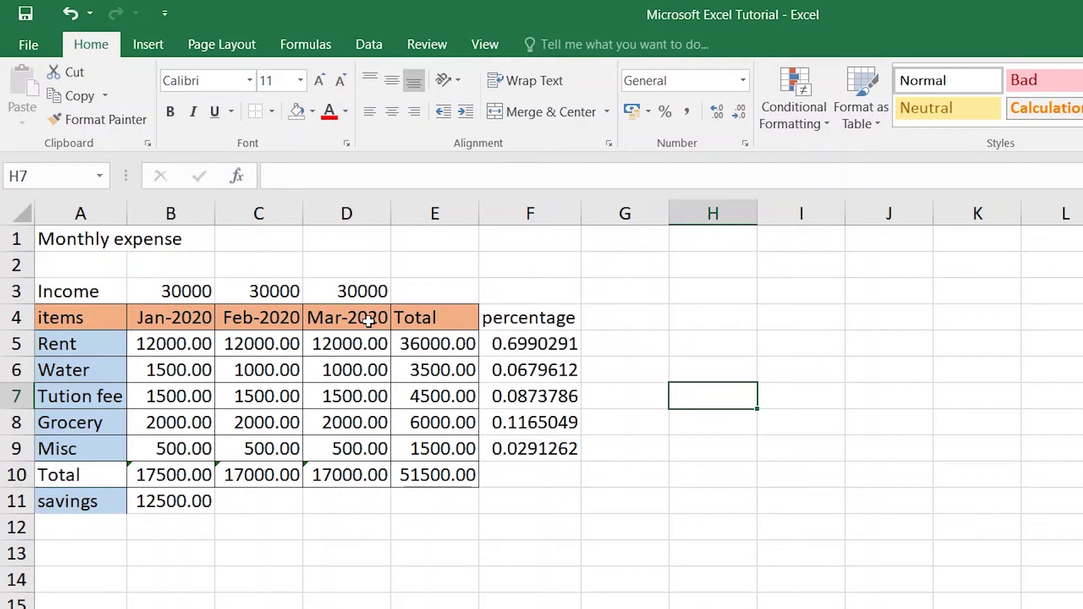
Enter april-2020 as a new month heading in H4
click(702, 320)
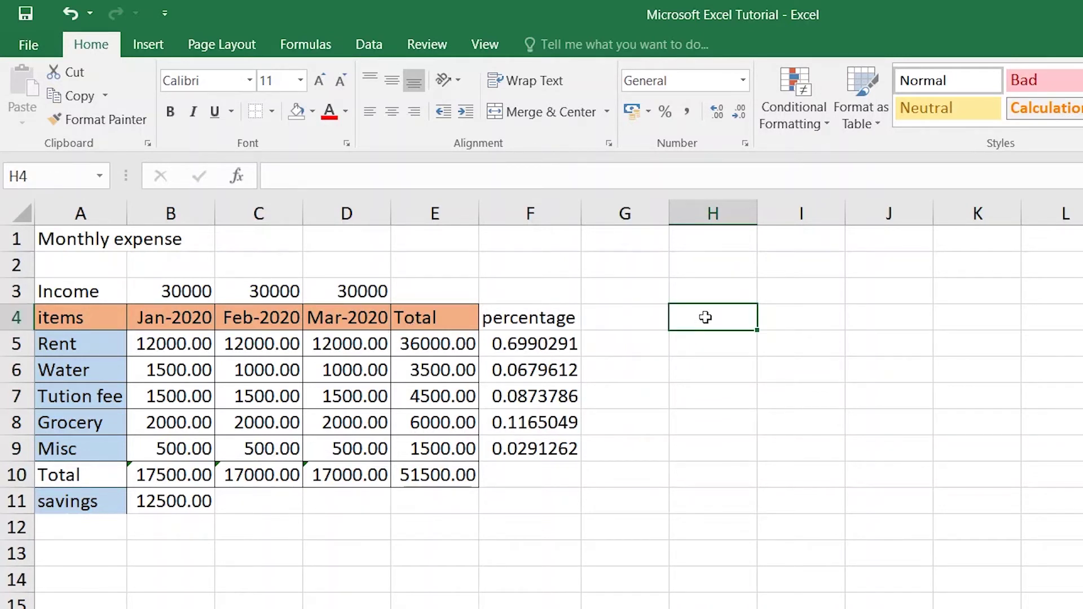
text(ap)
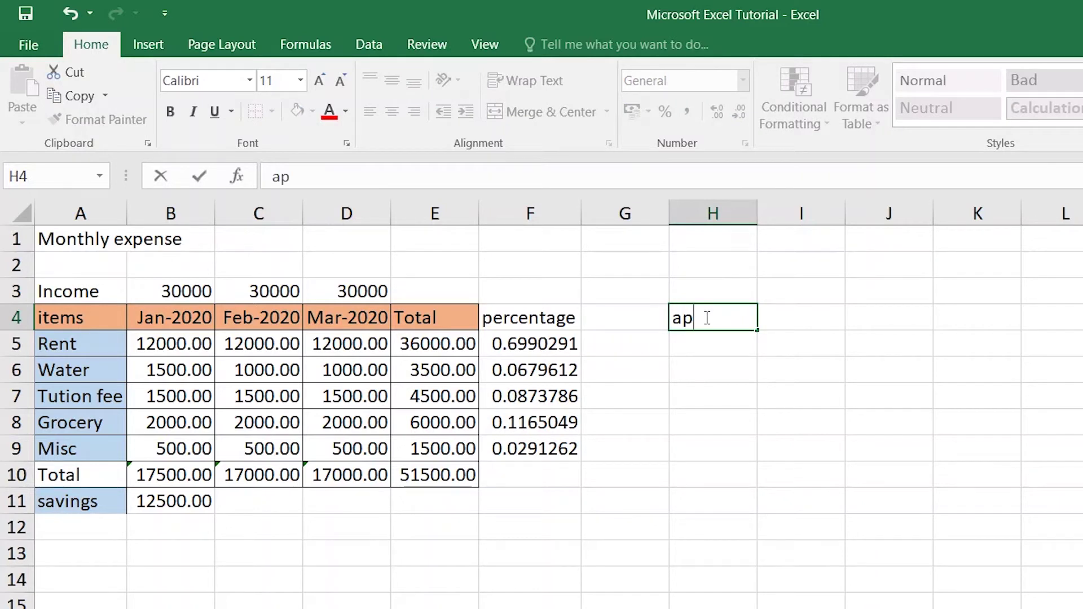
text(ril-2020)
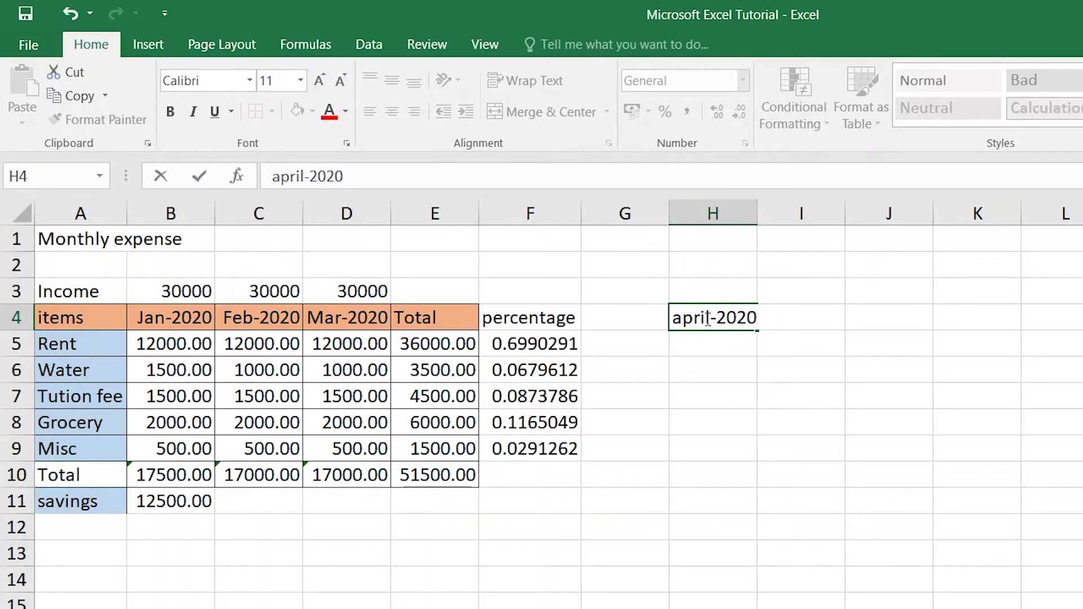
click(829, 510)
Apply the custom number format mmm-yyyy to the month heading in H4
click(689, 309)
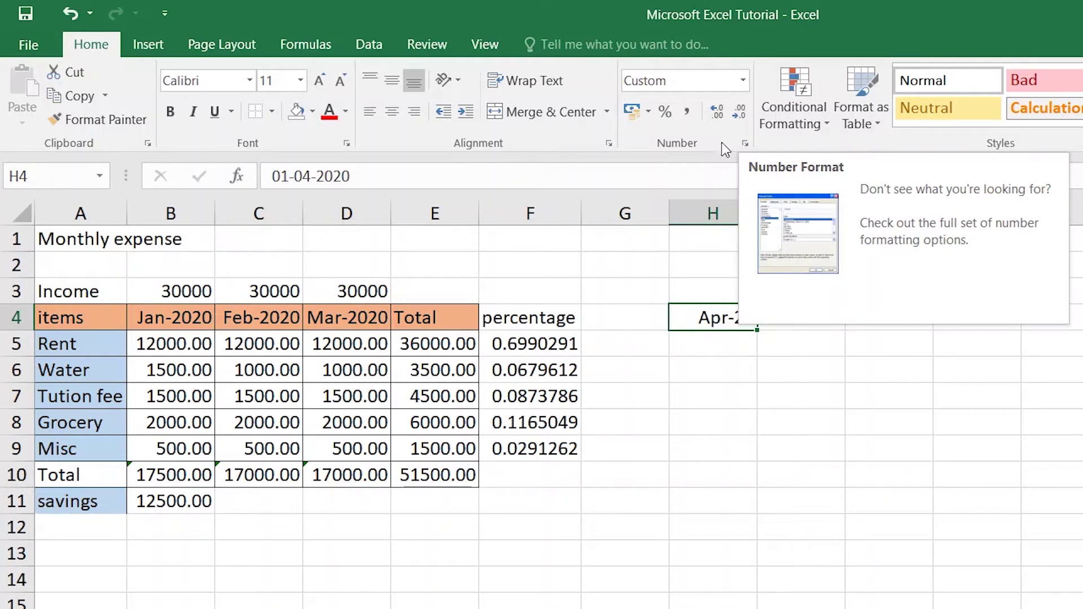
click(742, 80)
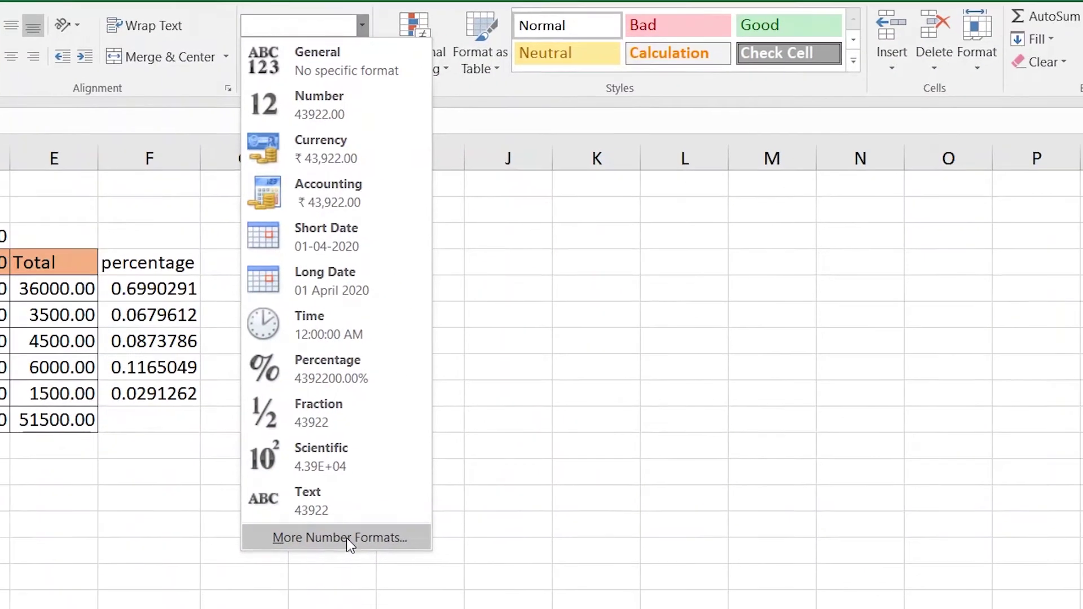
click(728, 593)
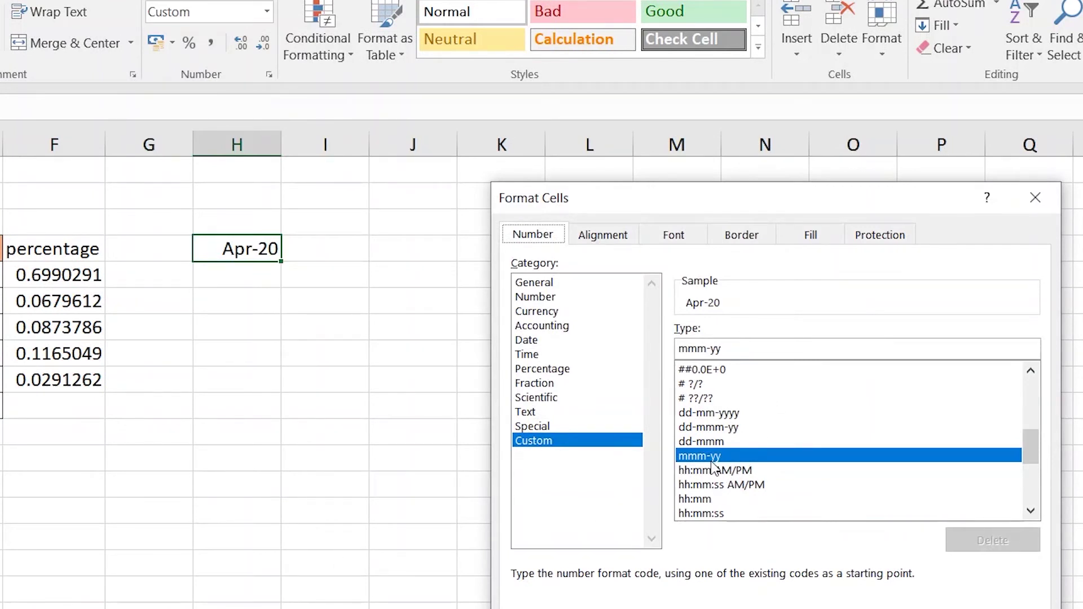
click(733, 349)
text(yy)
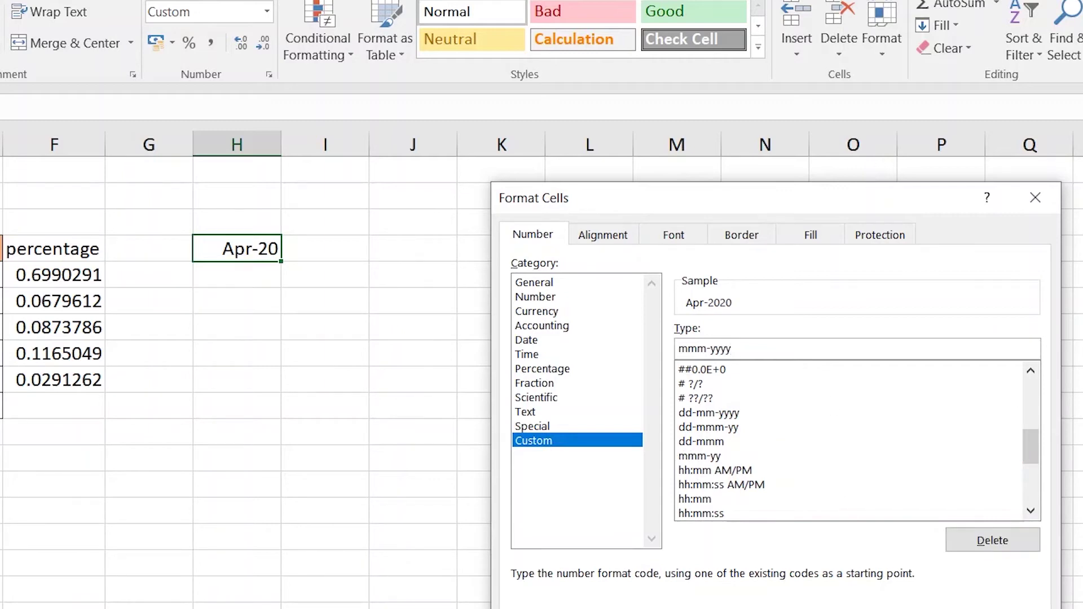
key(Return)
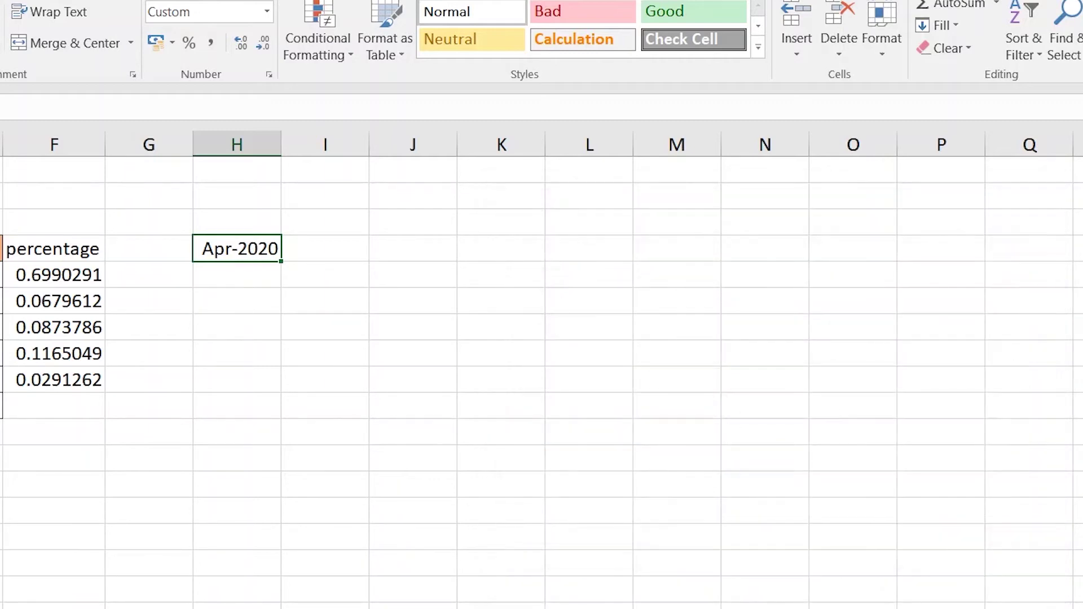
click(293, 284)
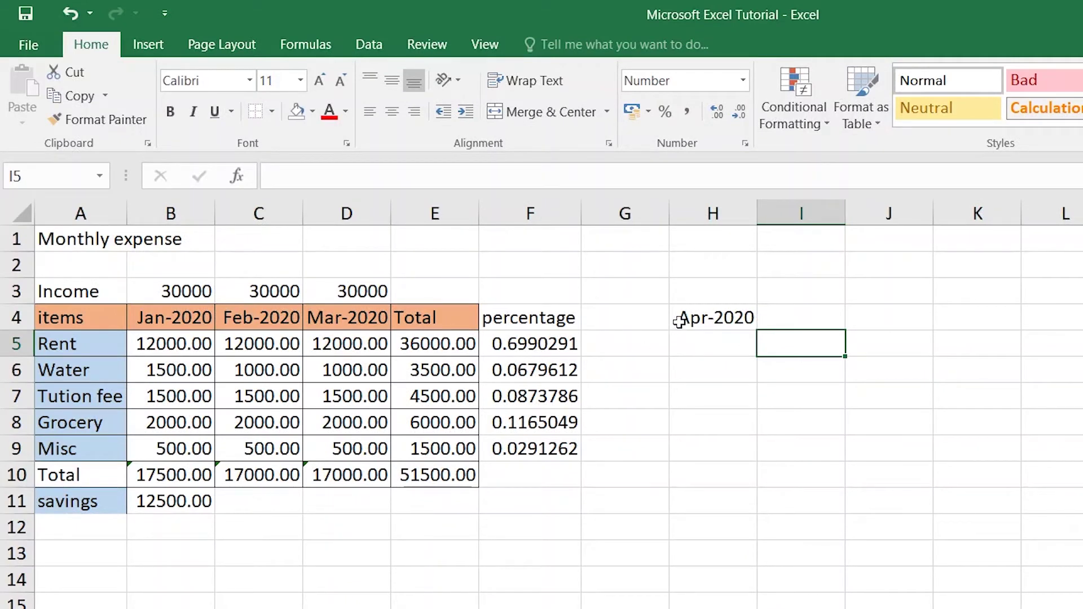
Fill the month heading in H4 with the same light orange as the table's header row
click(712, 316)
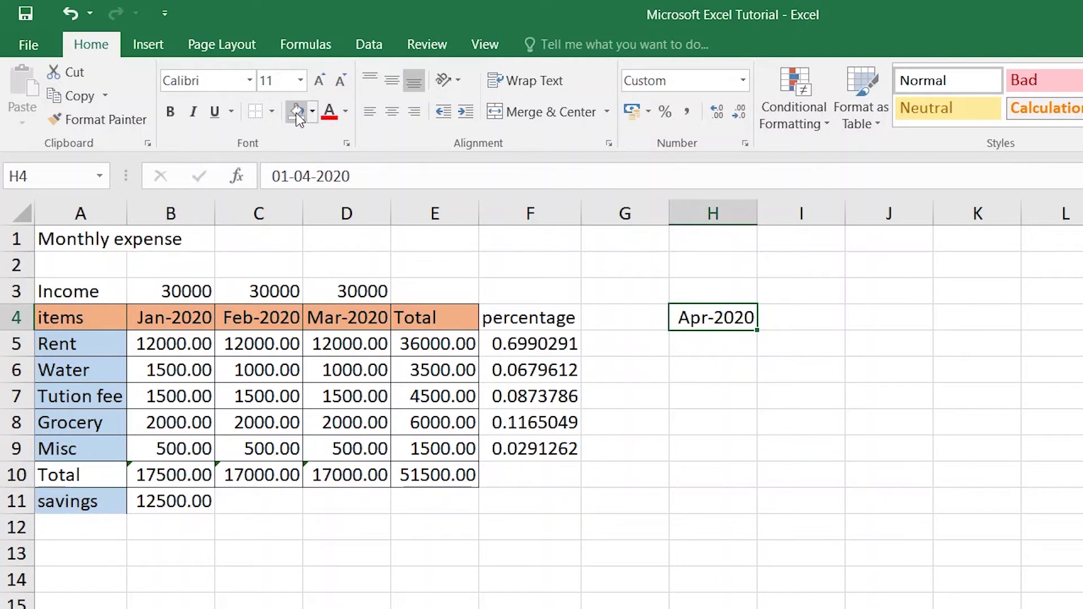
click(313, 111)
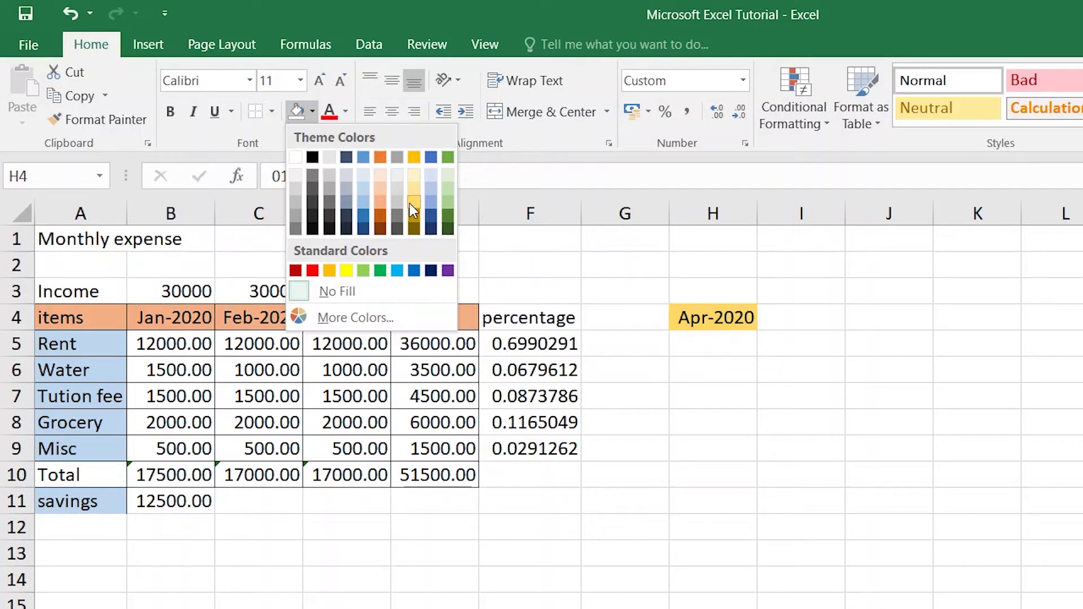
click(376, 198)
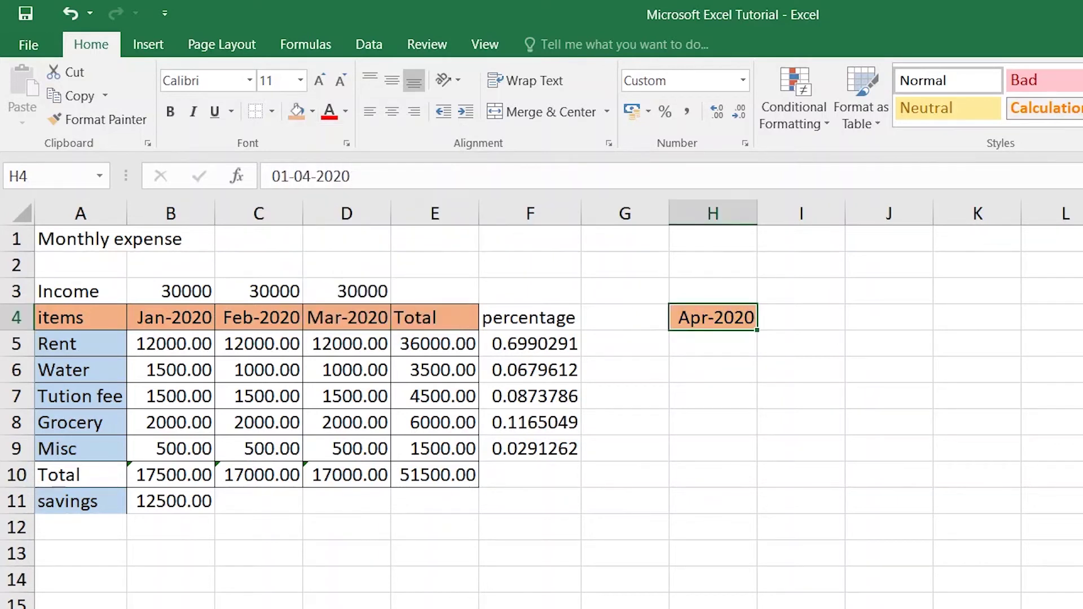
click(889, 606)
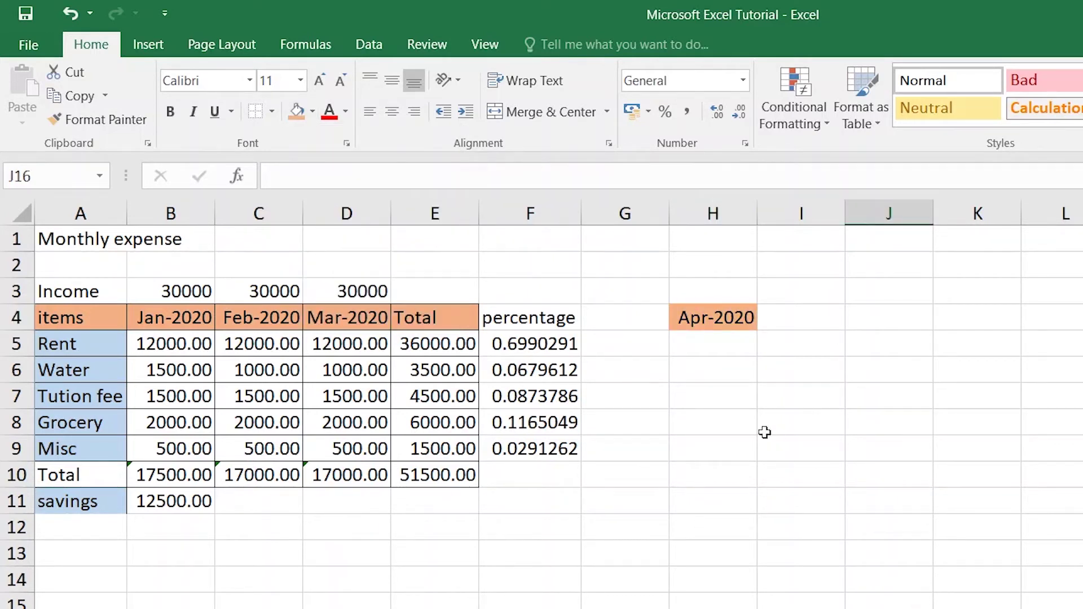
click(726, 319)
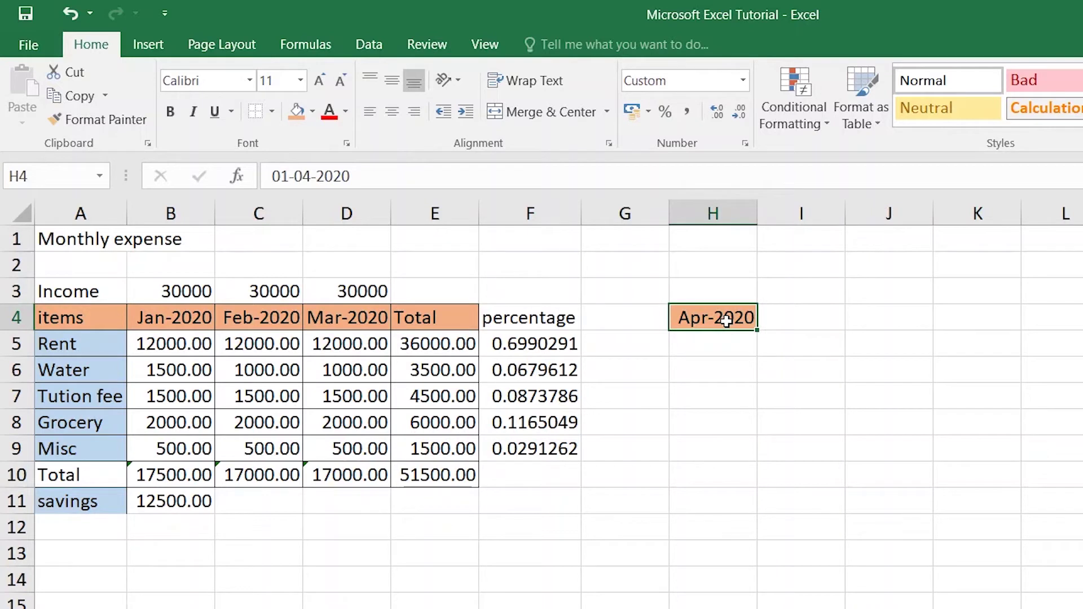
Add all borders to the Apr-2020 month heading in H4
click(443, 336)
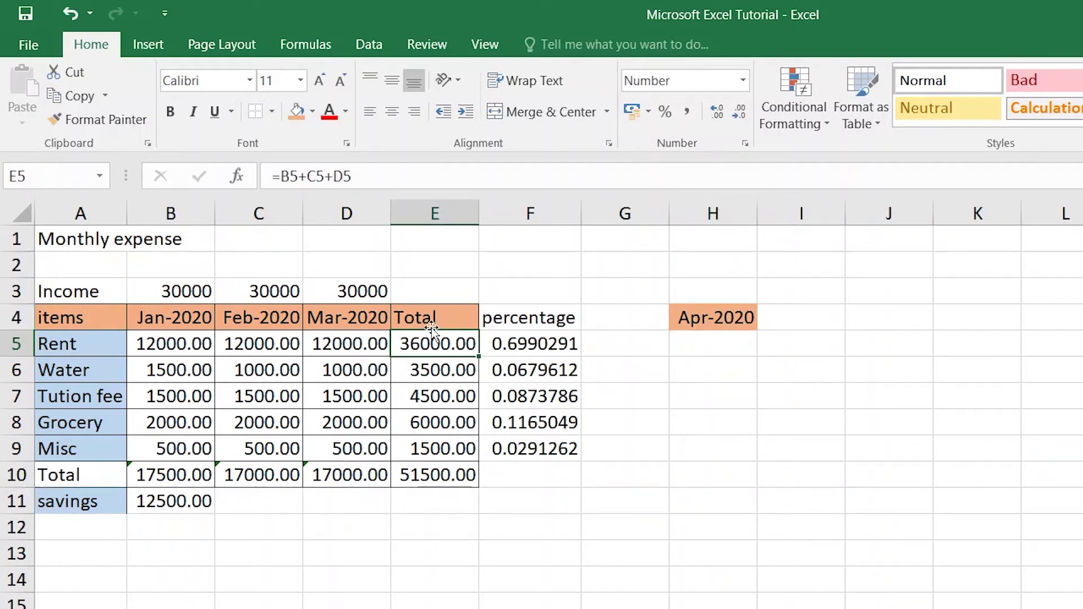
click(722, 317)
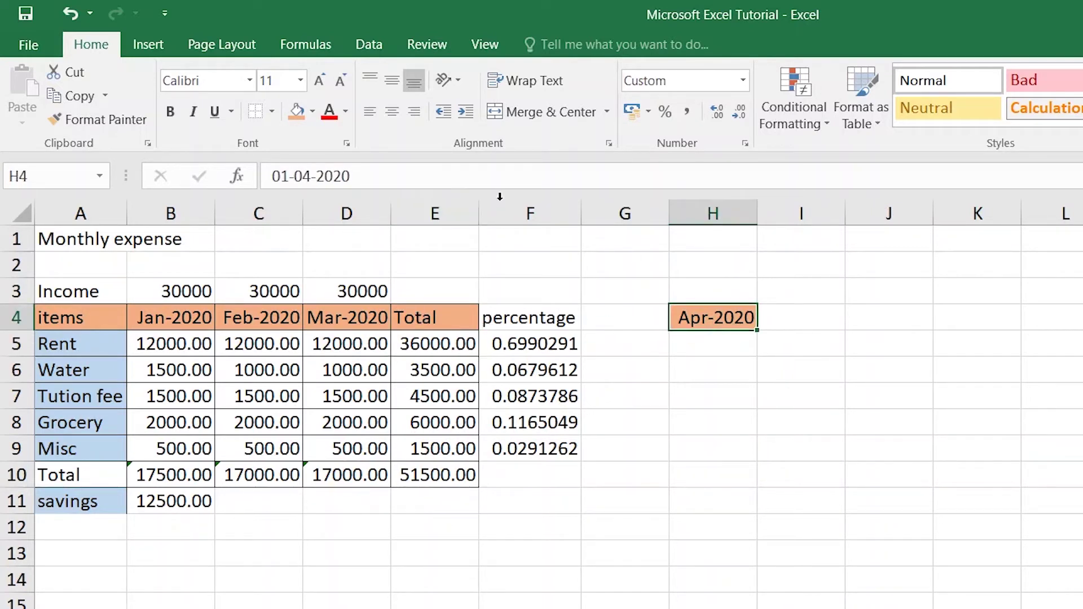
click(275, 112)
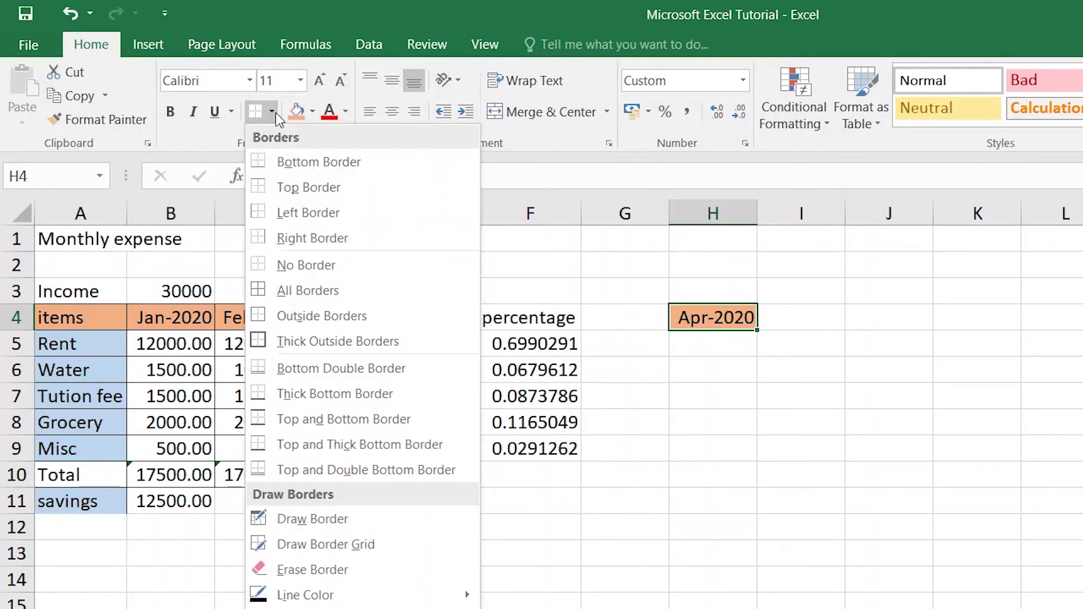
click(256, 293)
click(753, 419)
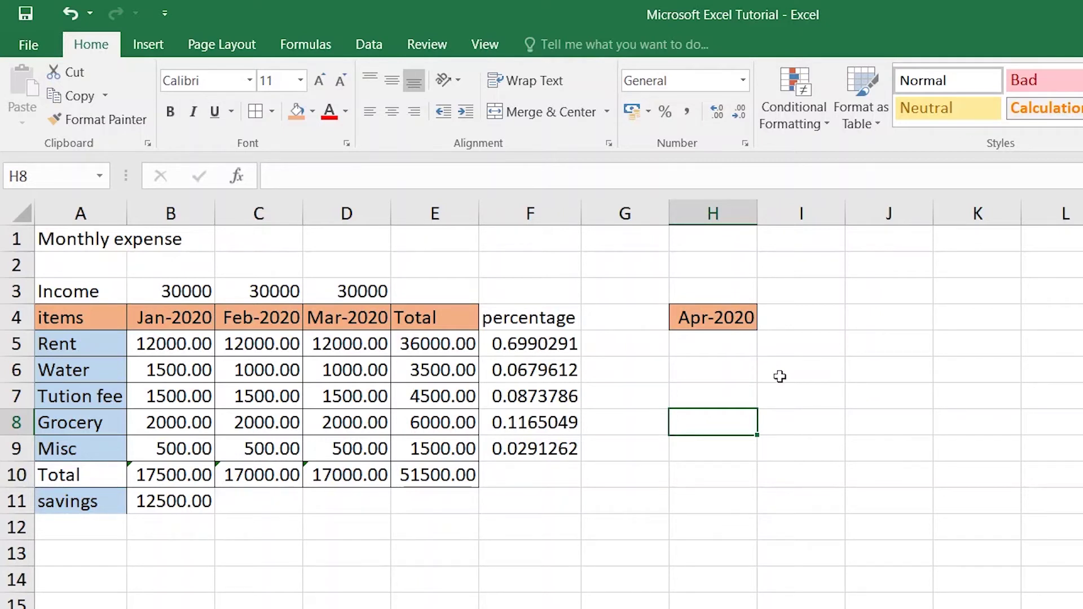
Undo the border, fill and custom number format applied to the month heading in H4
key(ctrl+z)
key(ctrl+z)
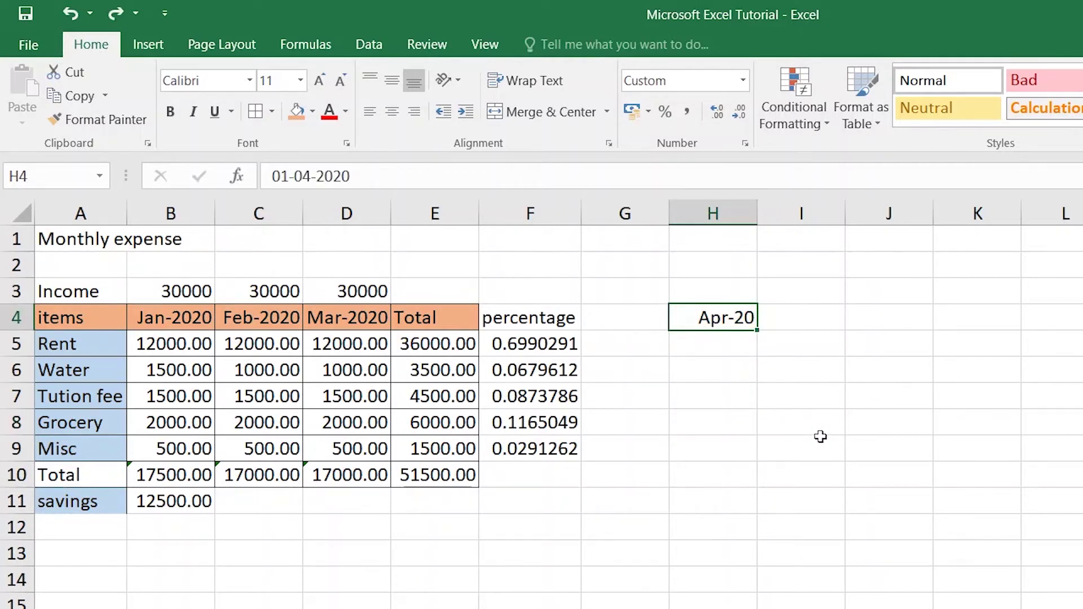
click(821, 437)
click(727, 326)
Copy the Mar-2020 heading in D4 and paste only its formats onto H4 using Paste Special
click(351, 318)
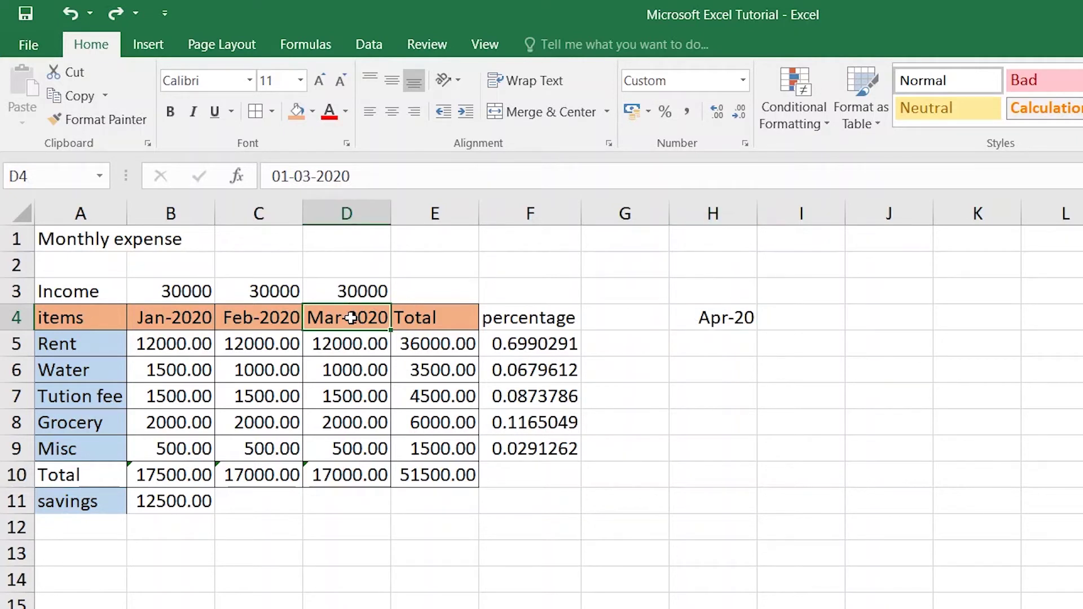
right_click(351, 318)
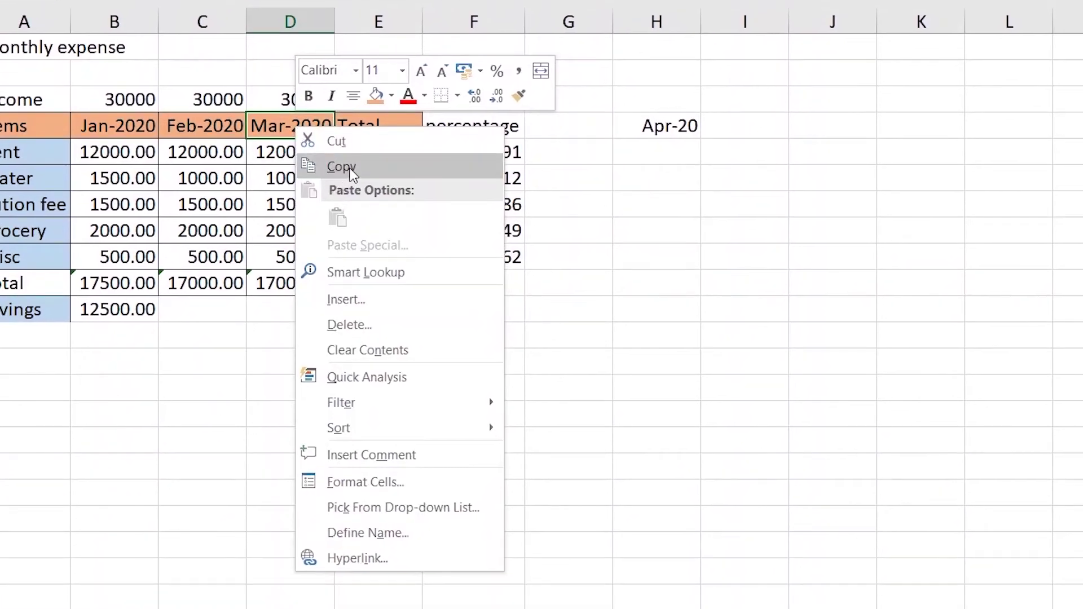
click(355, 167)
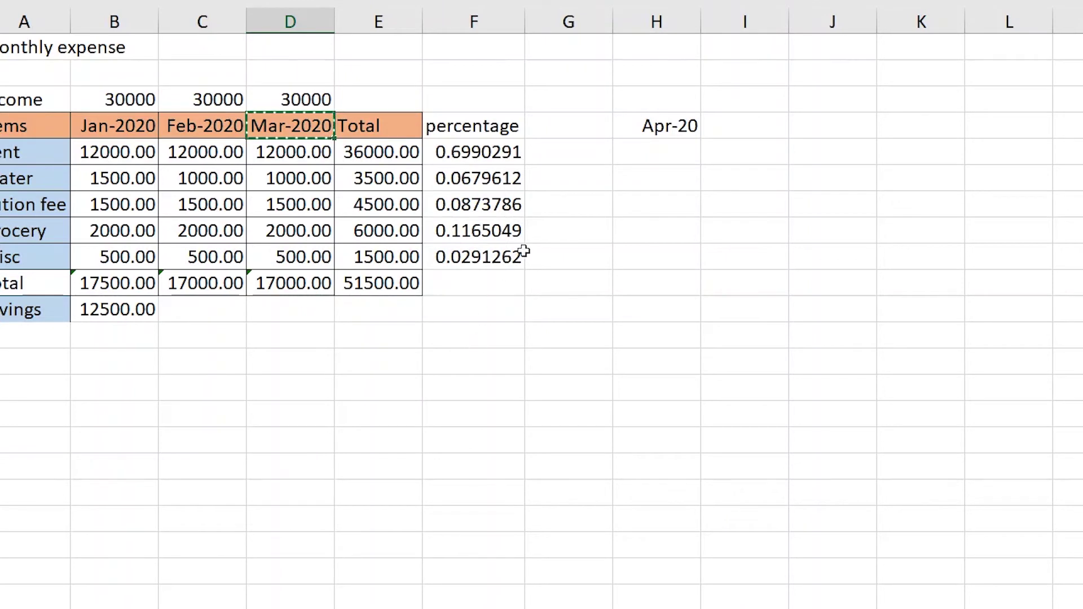
click(667, 127)
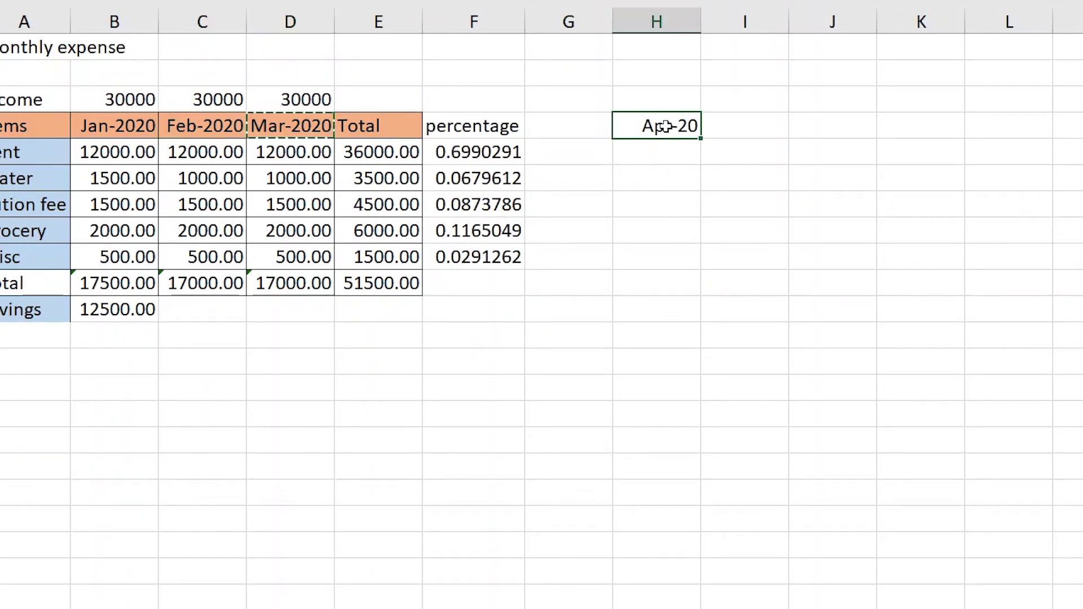
right_click(666, 126)
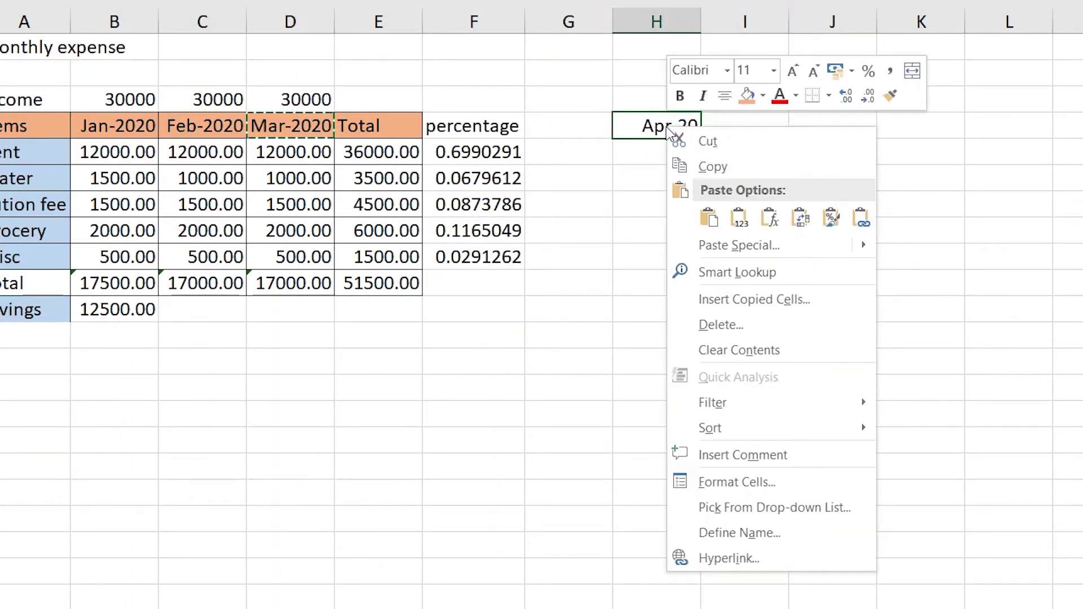
mouse_move(734, 245)
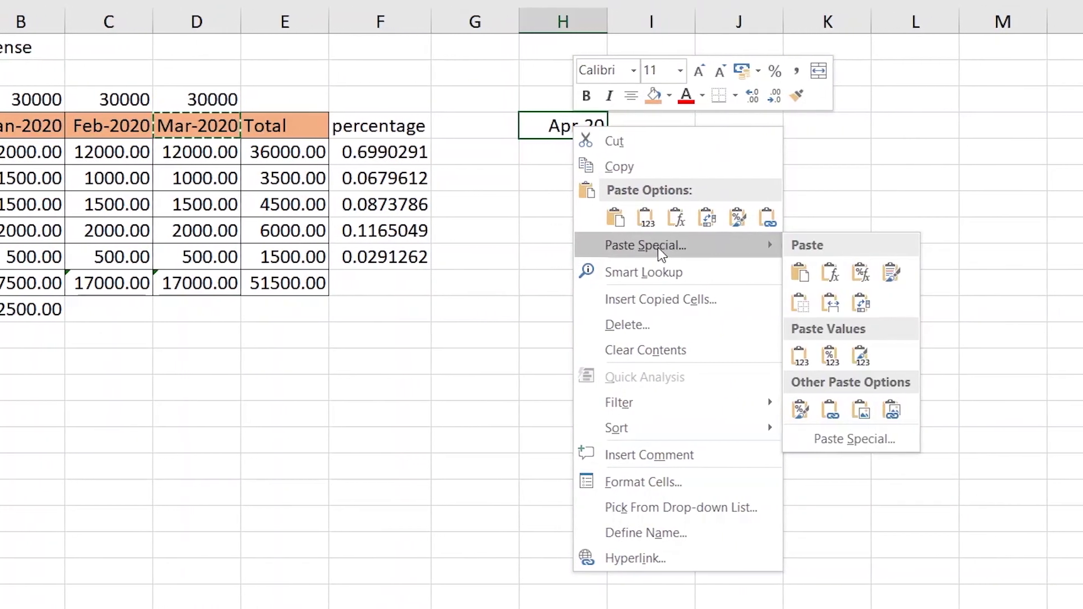
click(671, 246)
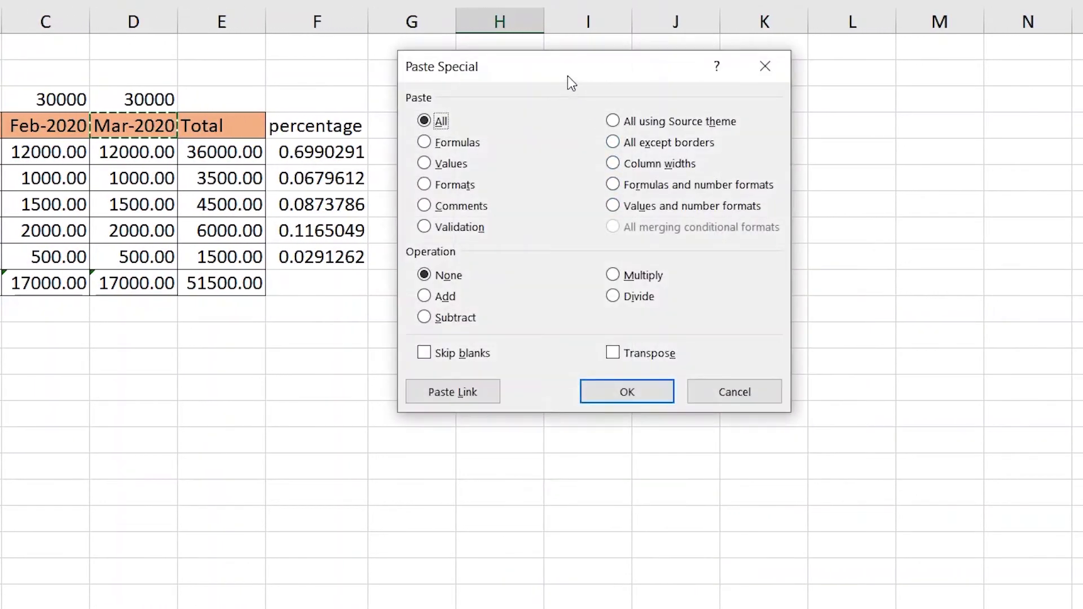
drag(568, 76, 781, 99)
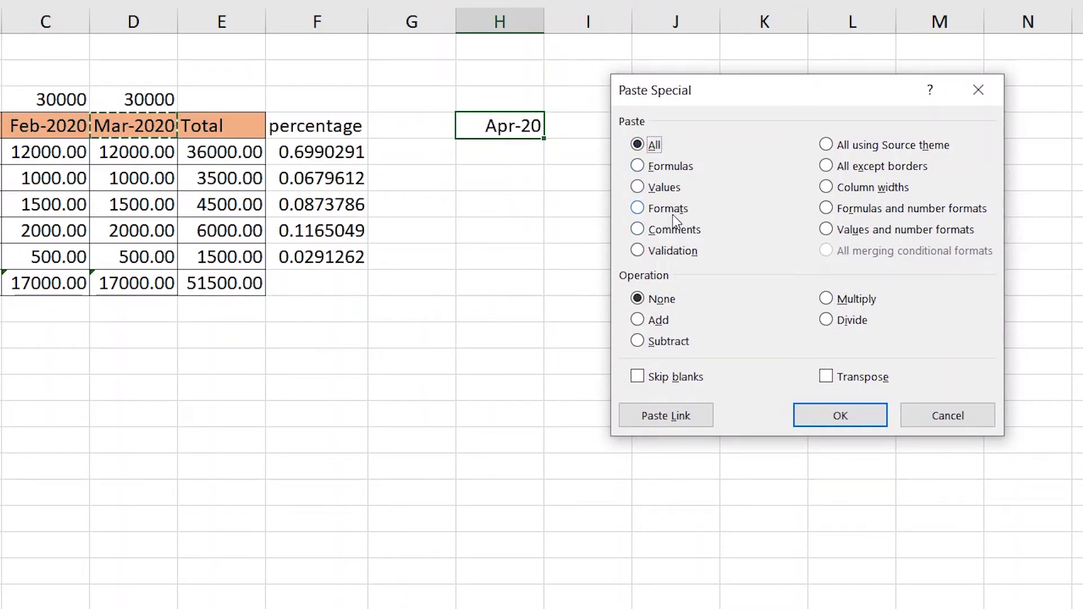
click(642, 209)
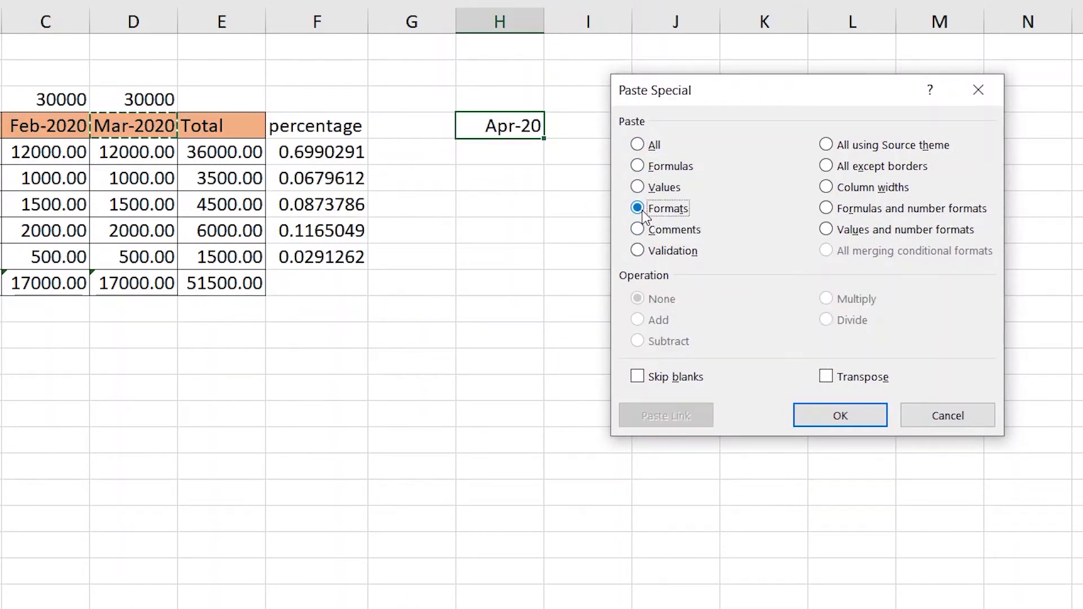
click(856, 412)
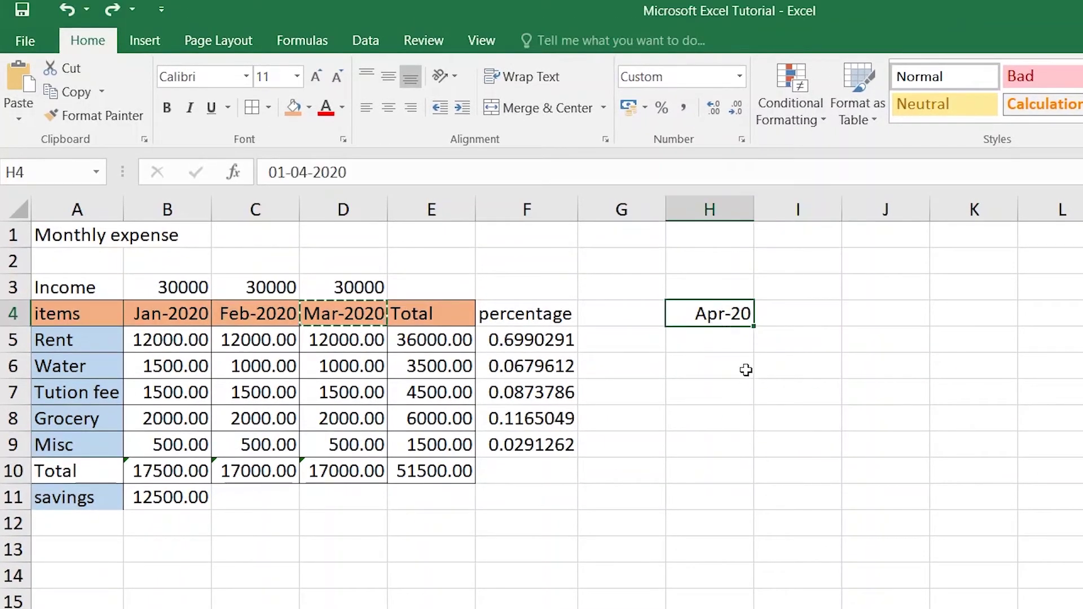
key(Escape)
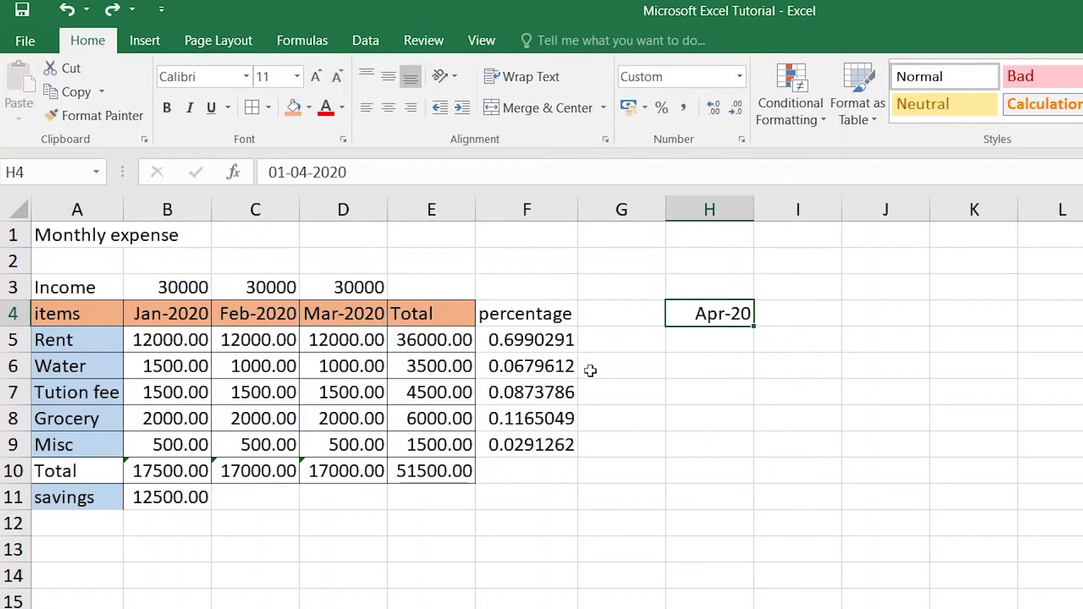
Copy the formatting of the Mar-2020 heading in D4 onto the month heading in H4 with Format Painter
click(350, 313)
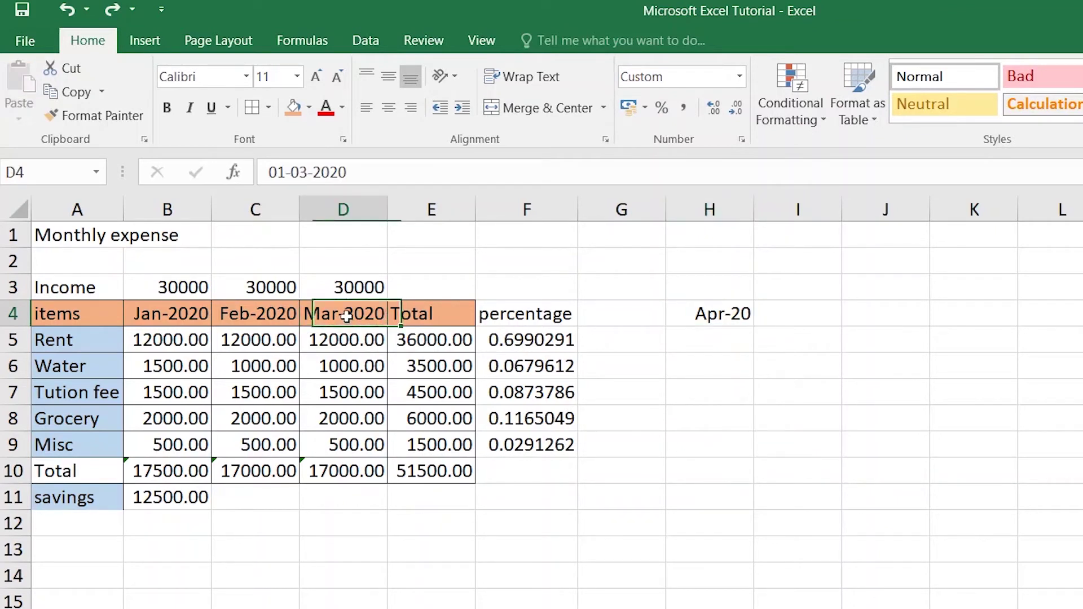
click(778, 427)
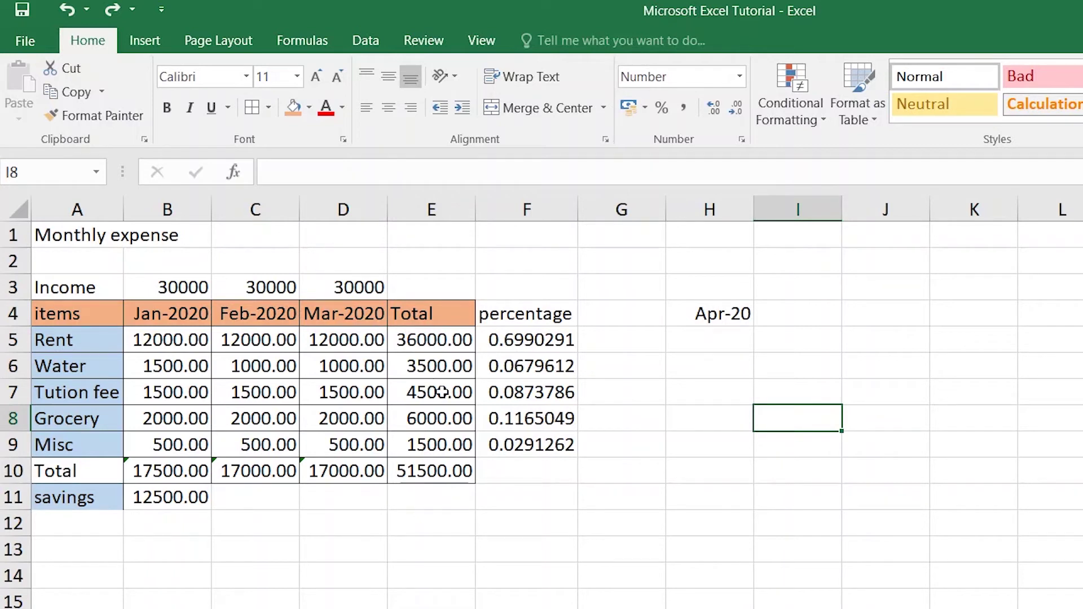
click(349, 314)
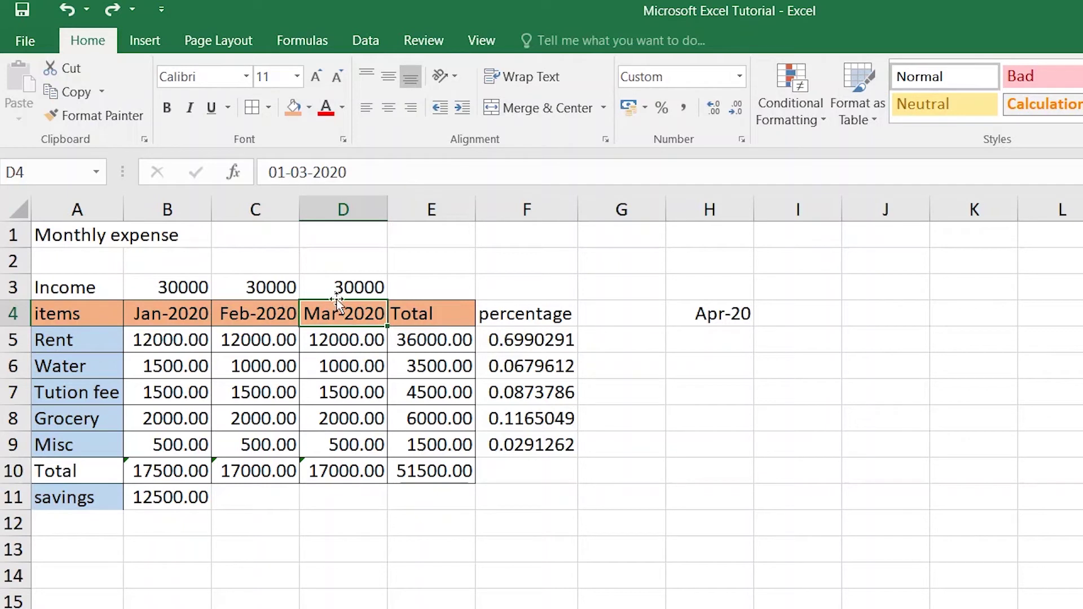
click(110, 120)
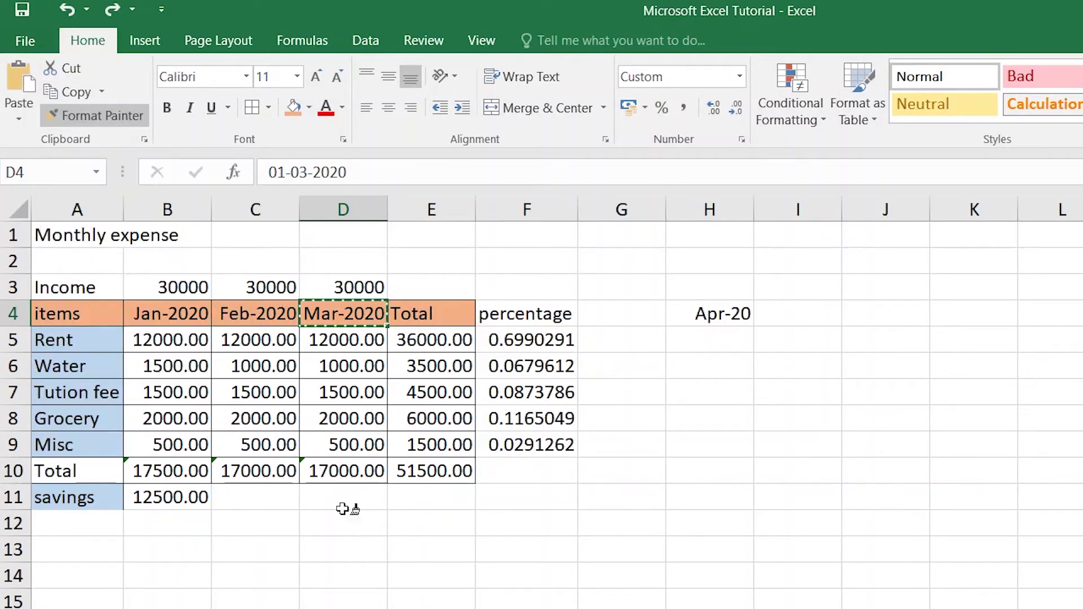
click(710, 315)
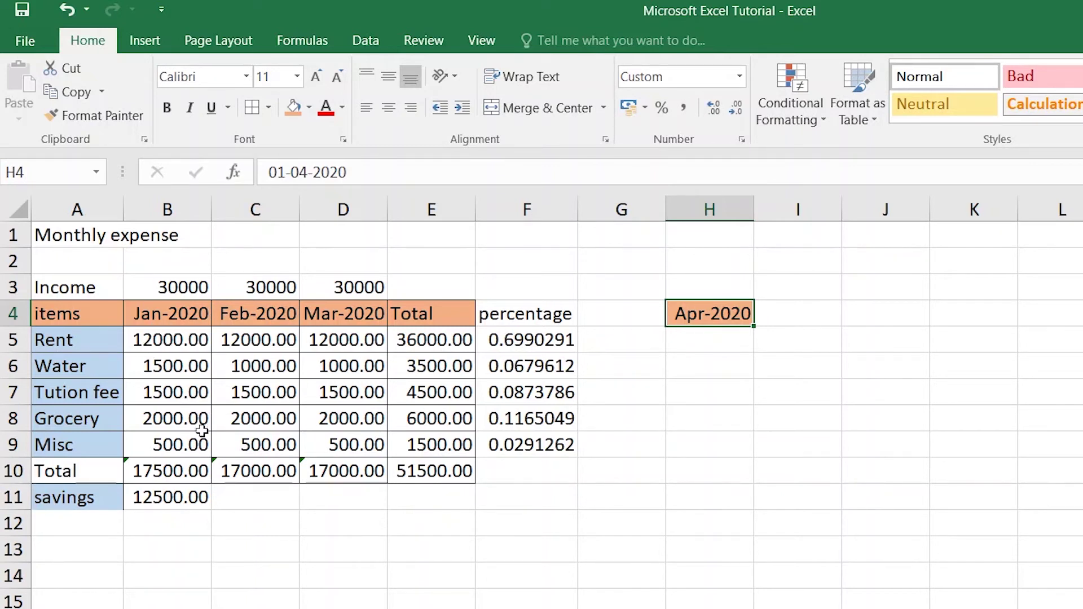
Copy the January expense amounts in B5:B9, paste them vertically starting at I7, and undo the paste
drag(193, 339, 192, 440)
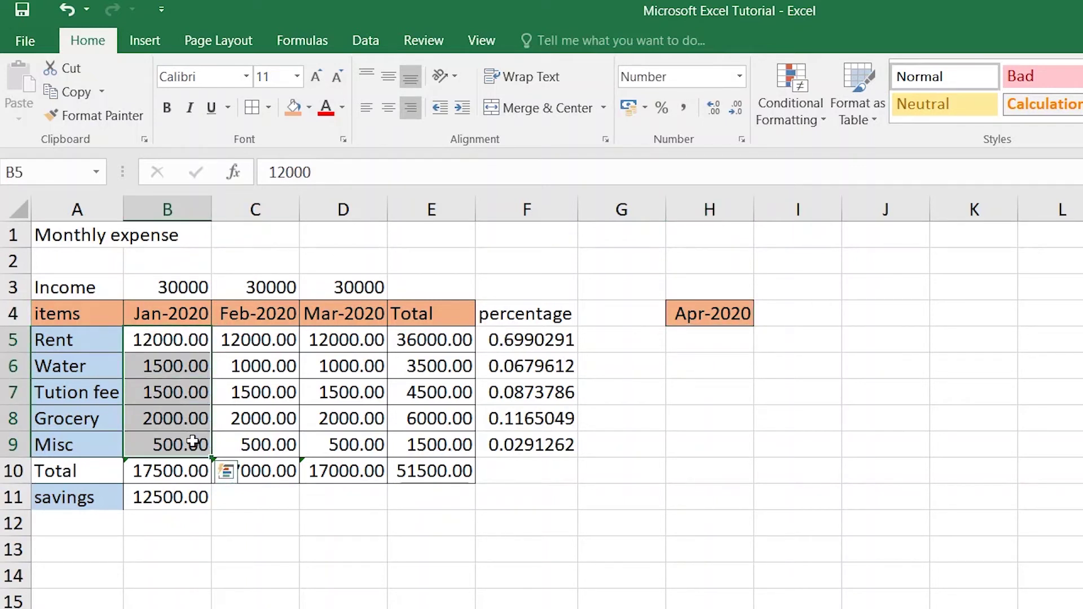
key(ctrl+c)
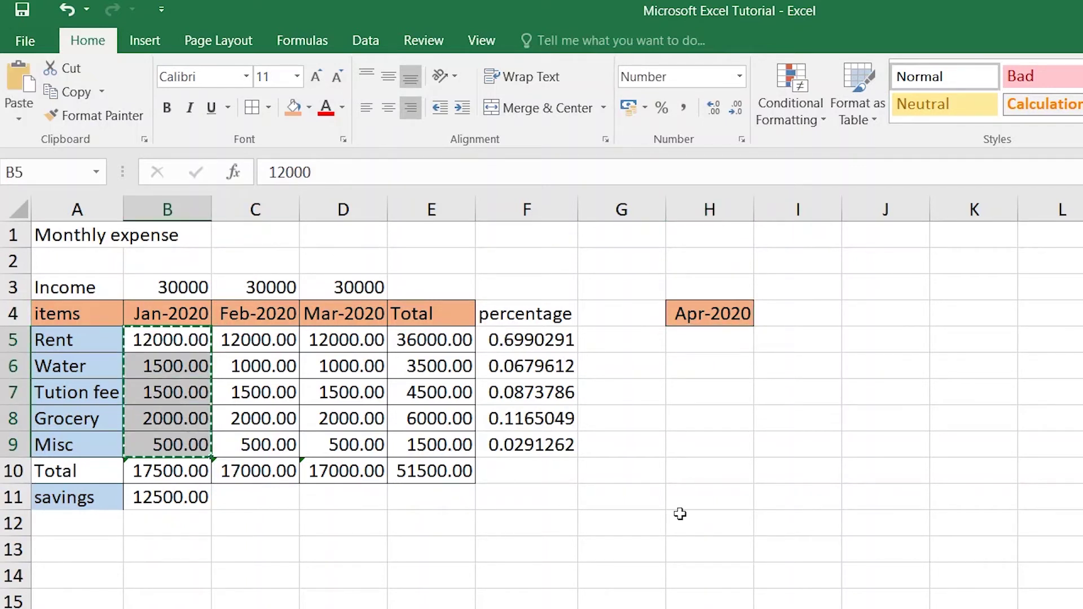
click(792, 393)
key(ctrl+v)
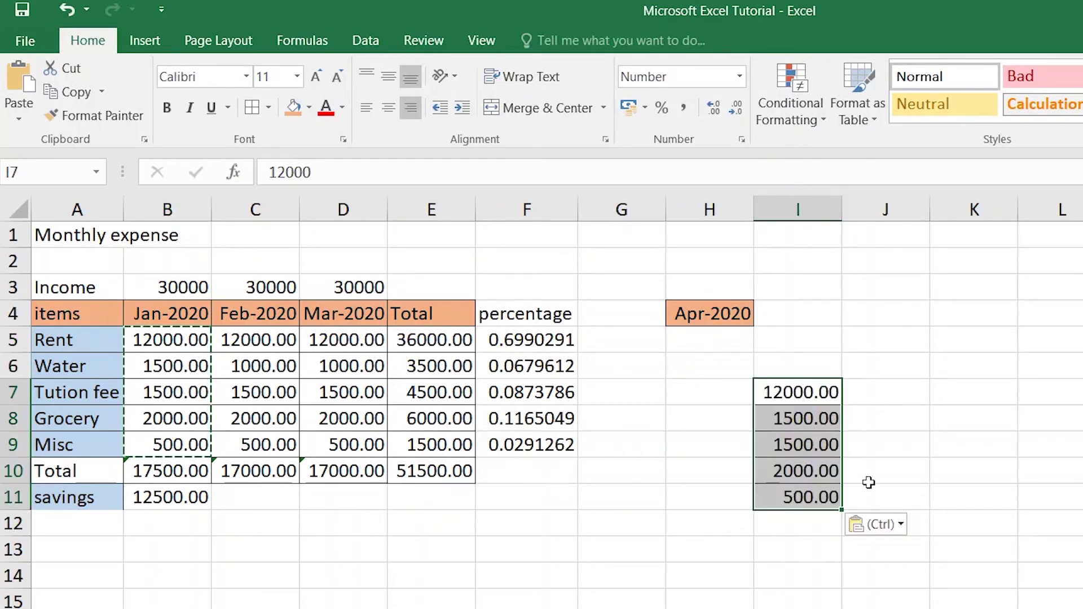
click(796, 550)
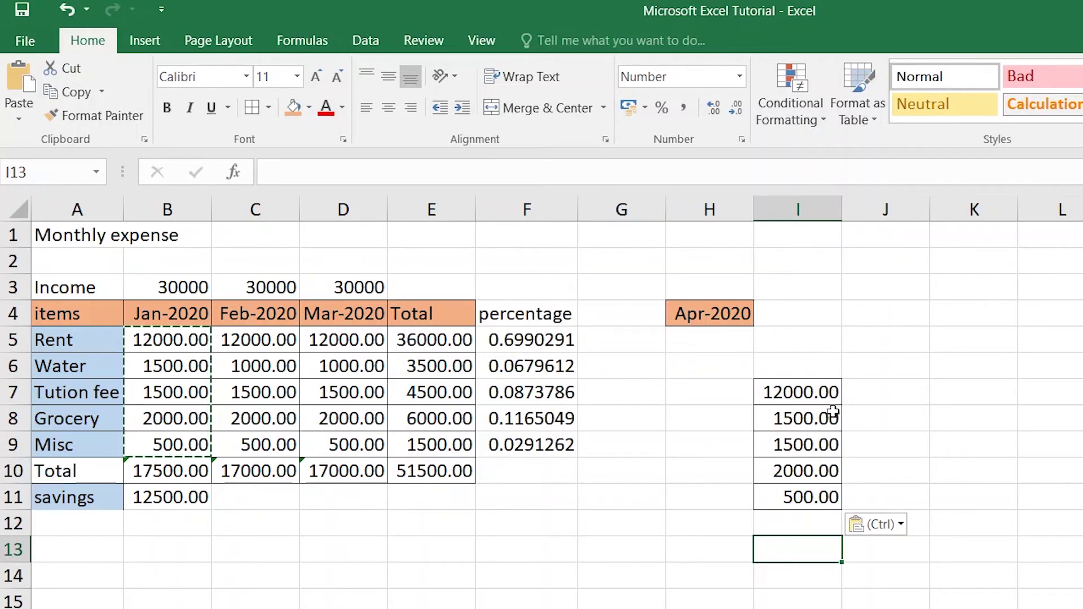
key(ctrl+z)
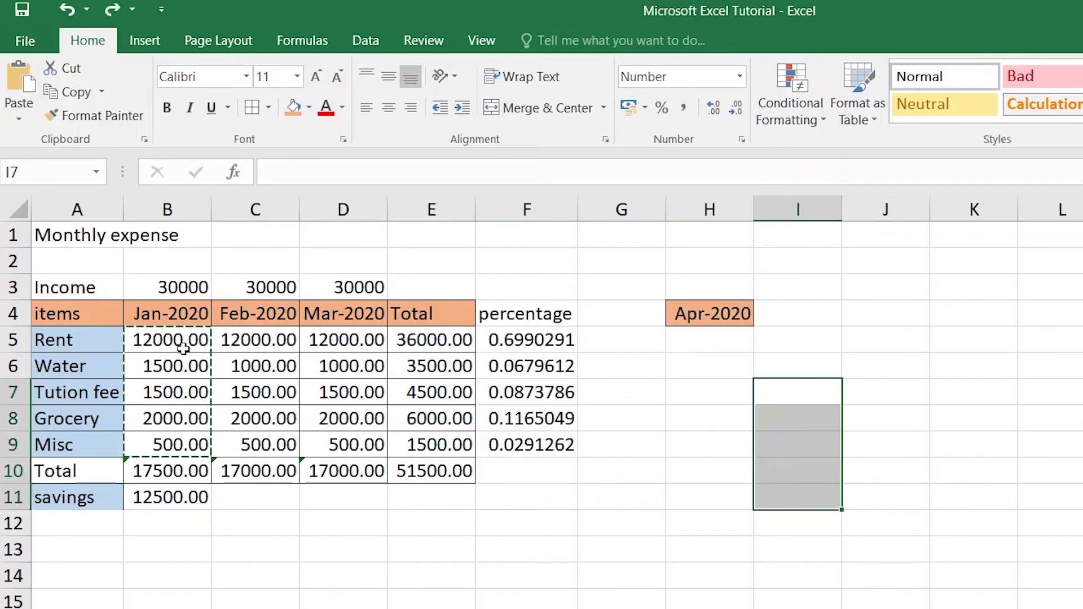
Copy the January expense amounts in B5:B9 and paste them transposed into a row starting at I7 using Paste Special
click(187, 351)
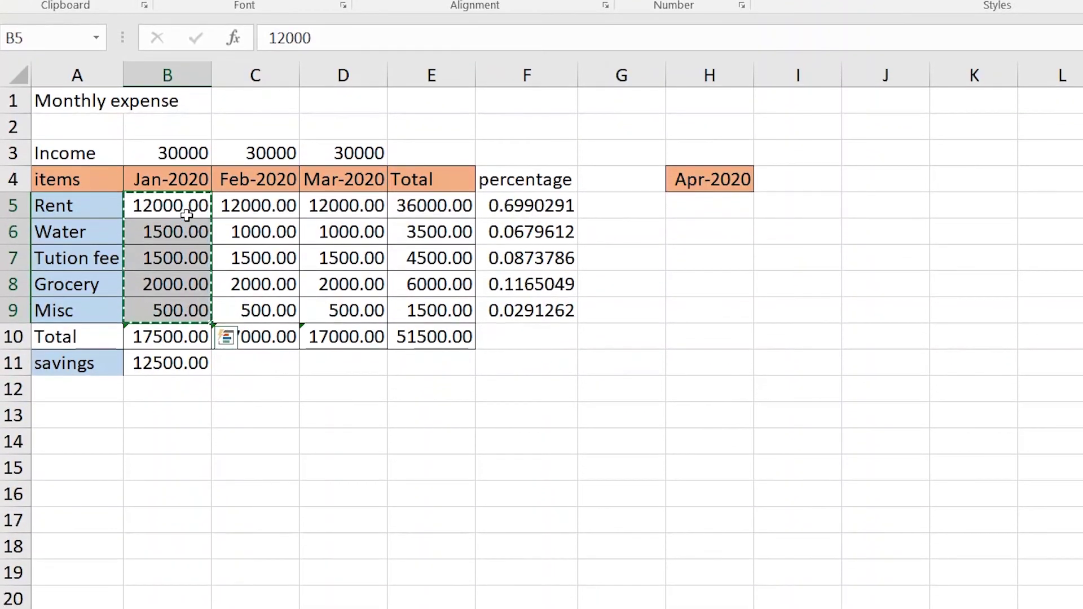
right_click(186, 342)
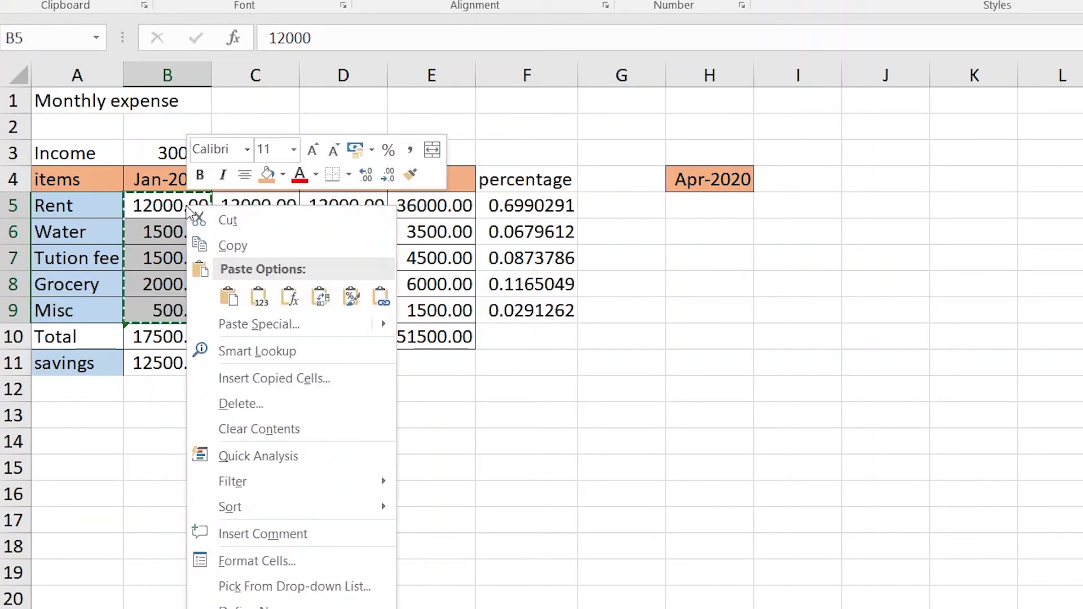
click(232, 245)
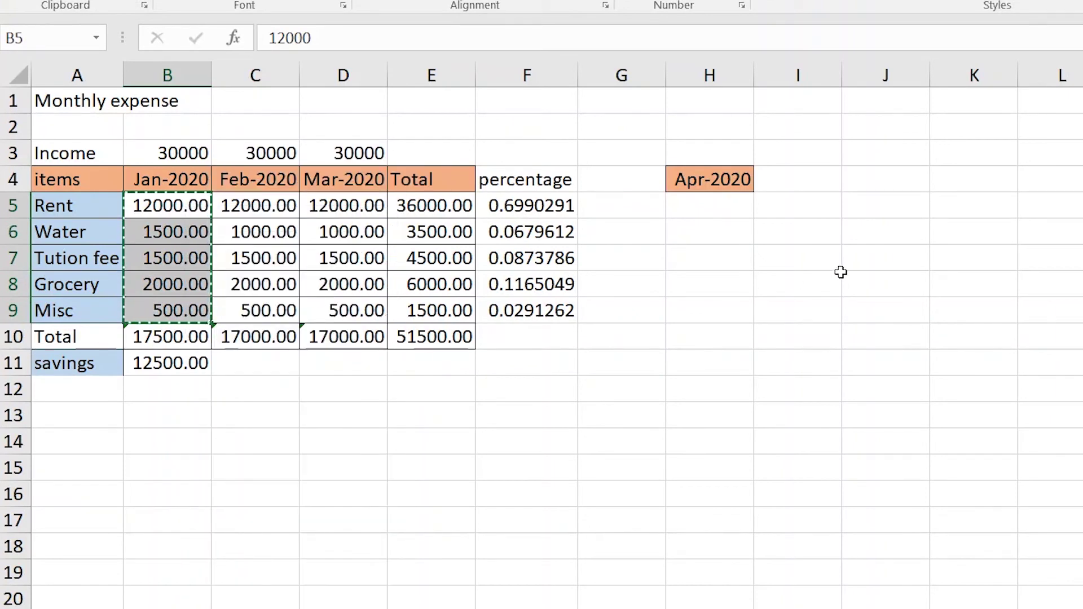
click(798, 262)
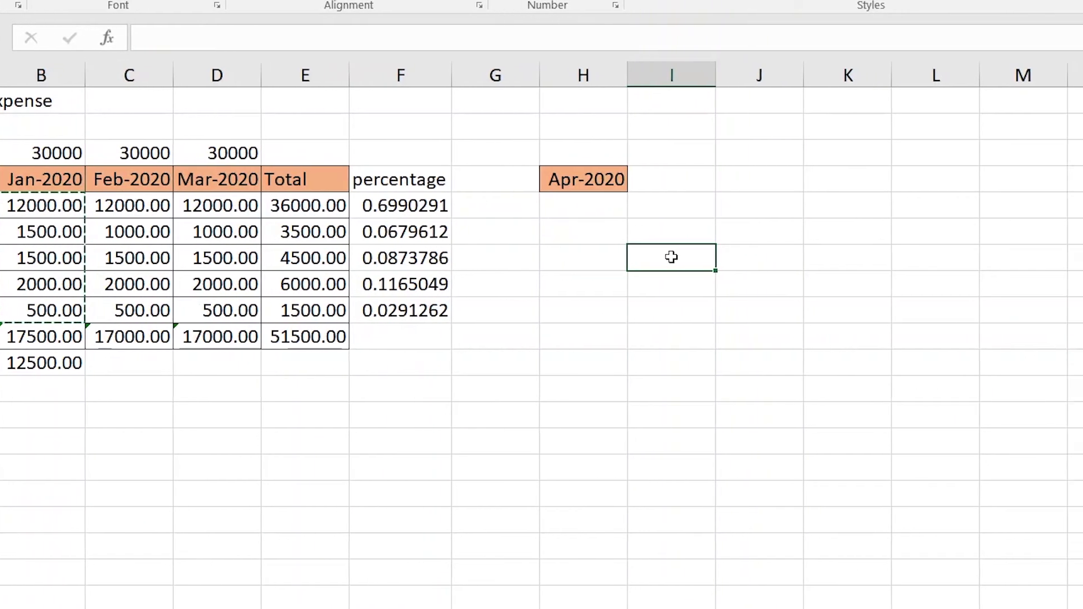
right_click(588, 257)
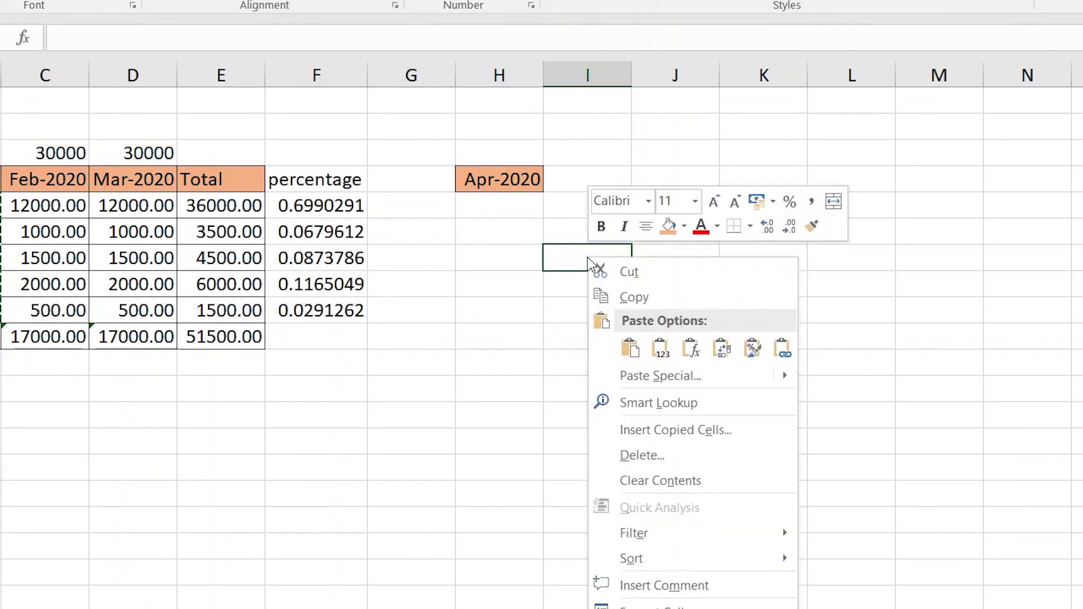
mouse_move(681, 385)
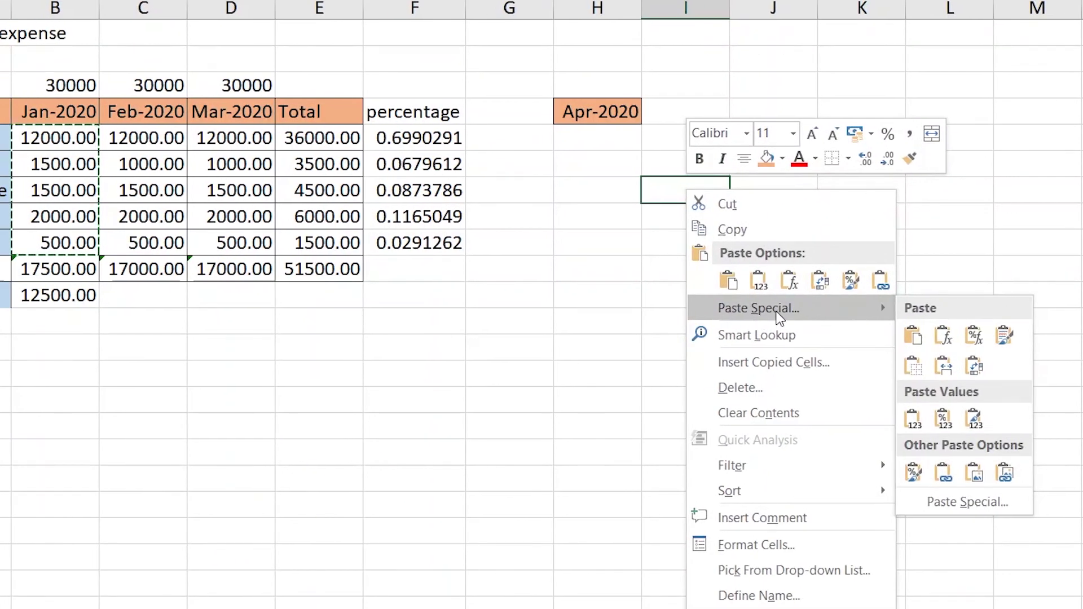
click(777, 311)
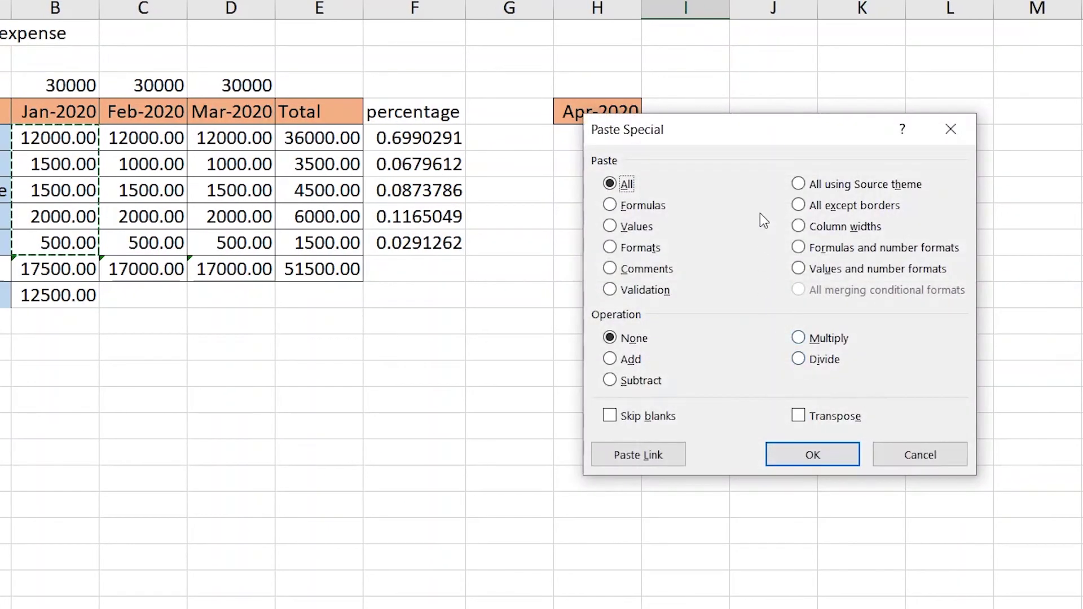
drag(725, 133, 201, 89)
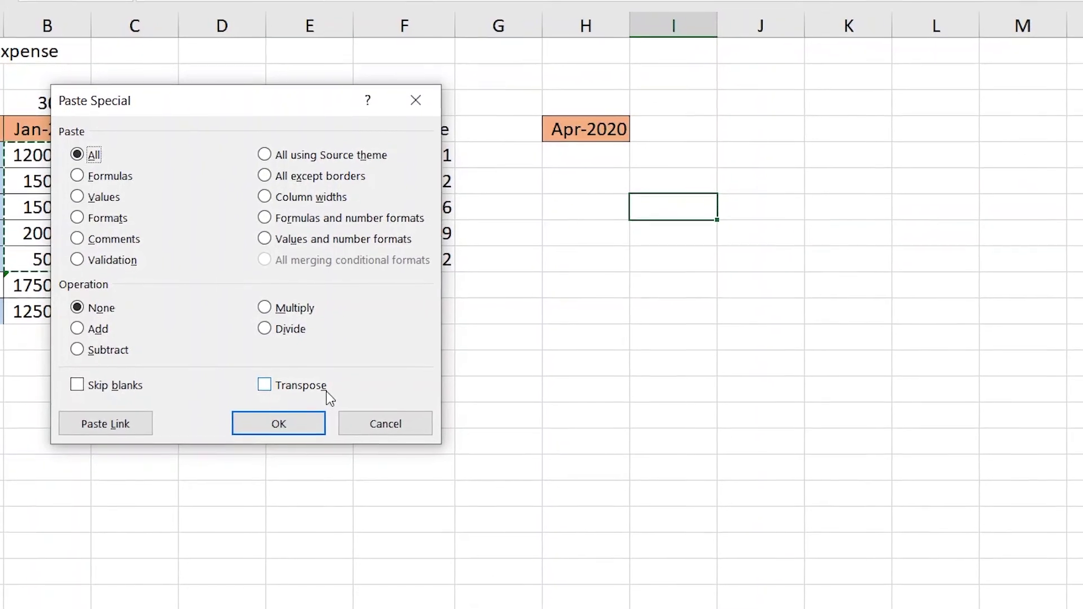
click(258, 397)
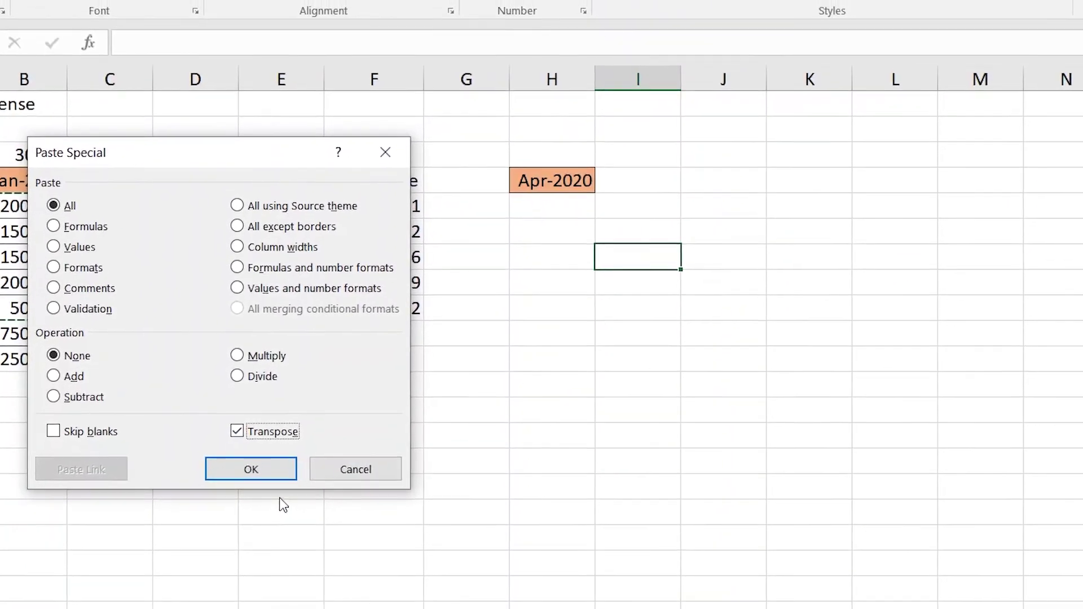
click(251, 483)
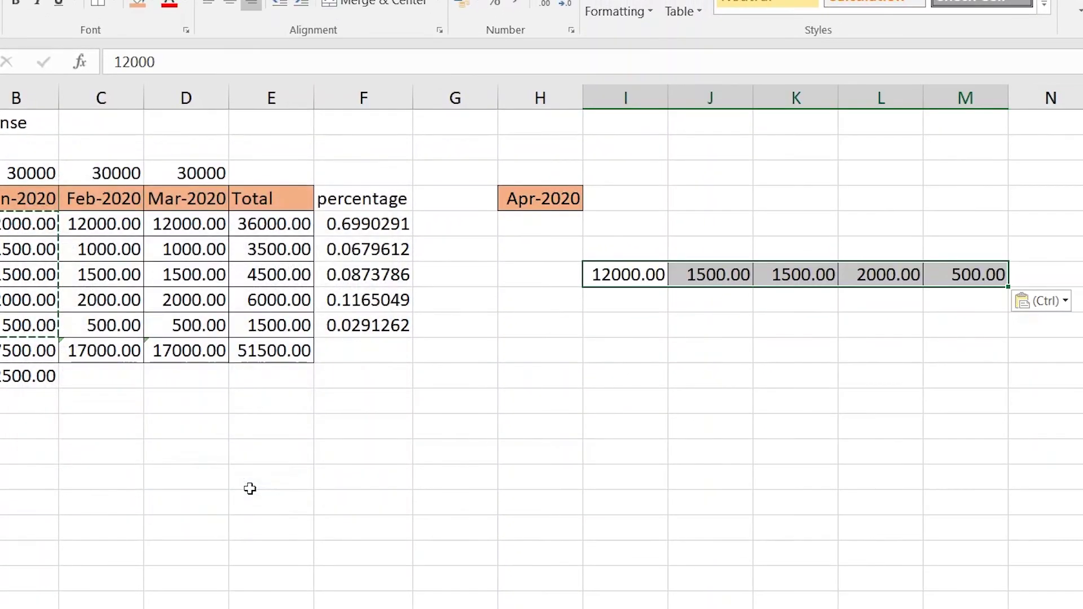
click(661, 463)
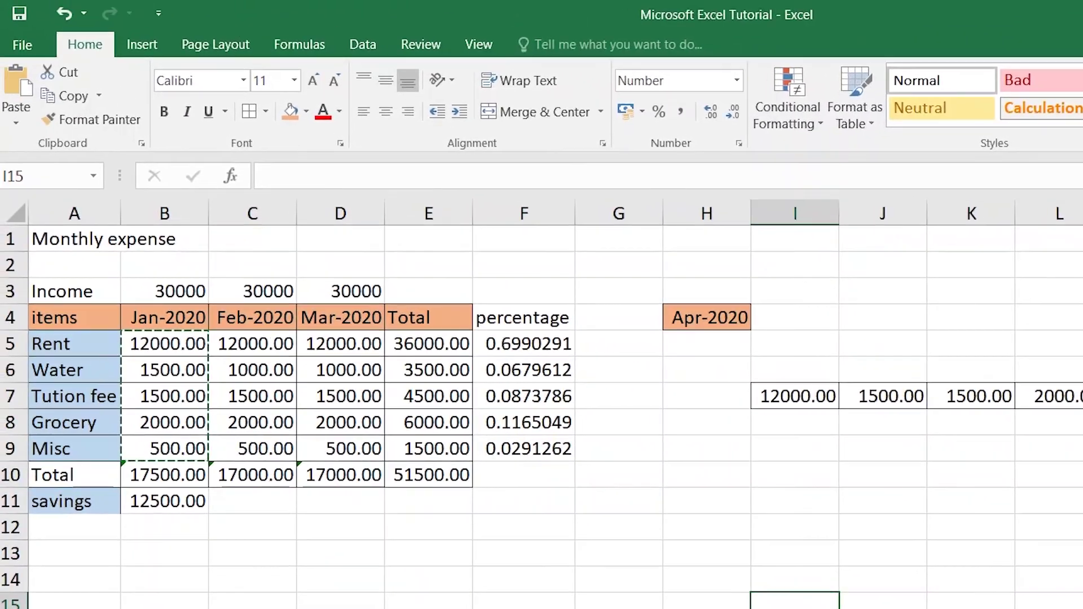
Undo the transposed paste in row 7
key(ctrl+z)
click(1047, 501)
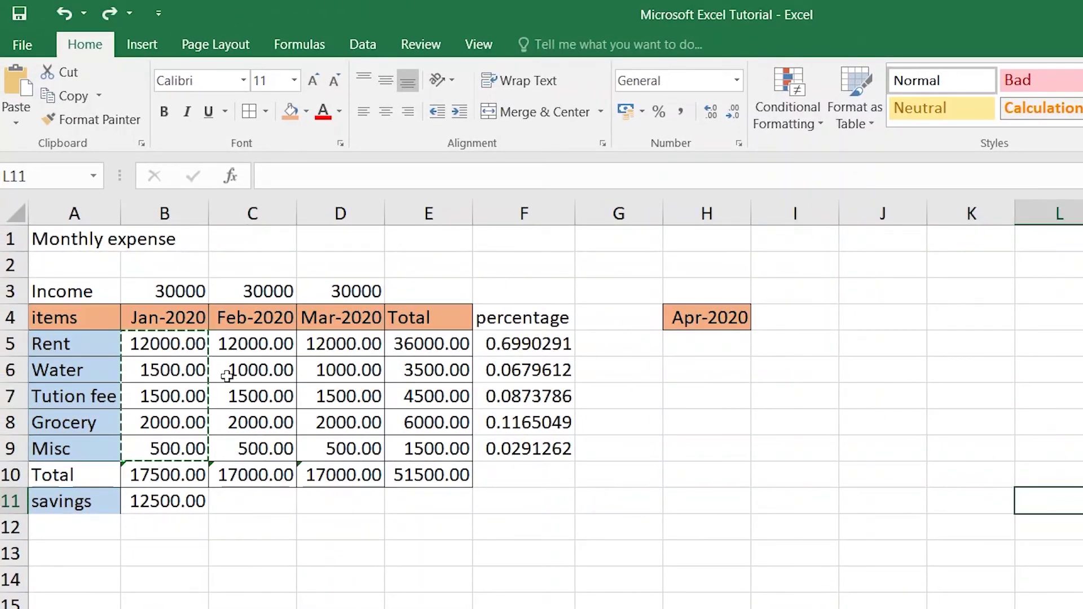
key(ctrl+c)
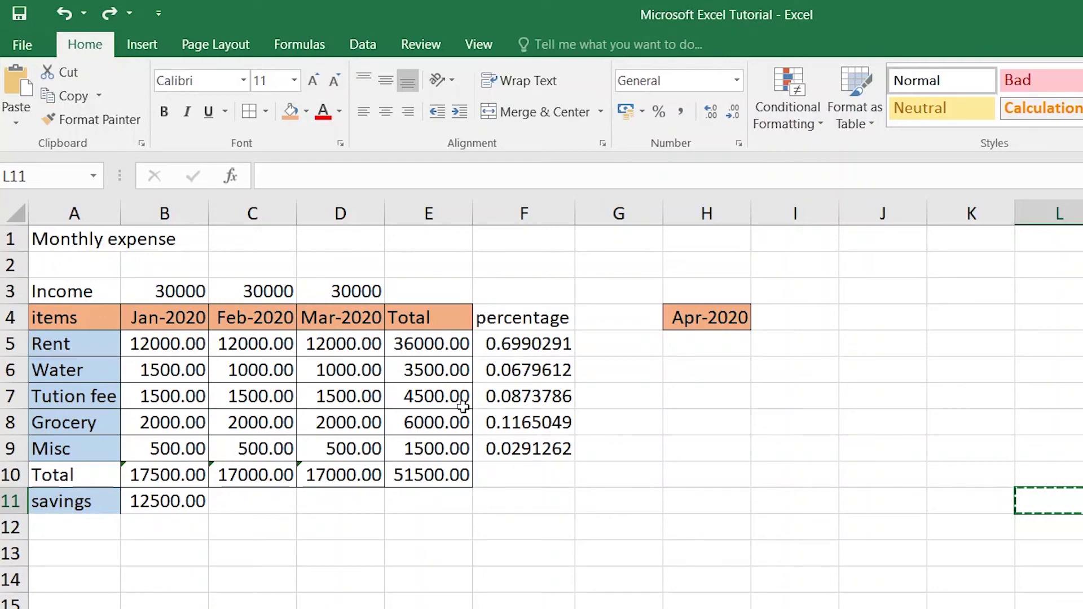
Copy B5:B9 and preview the available paste options at I6, including Transpose, without keeping a paste
drag(172, 346, 178, 448)
key(ctrl+c)
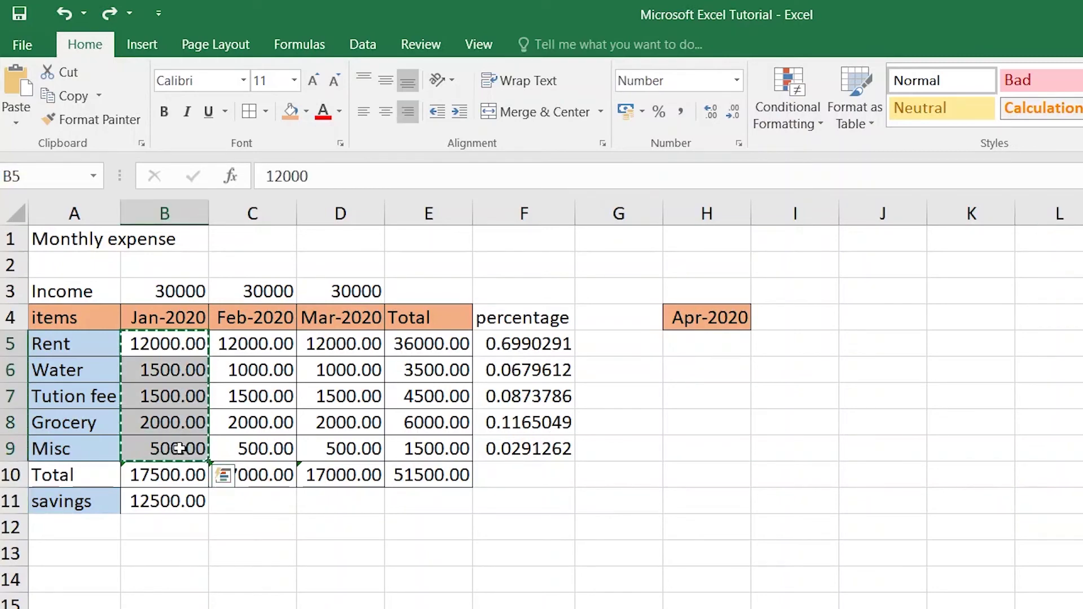
click(794, 370)
right_click(788, 374)
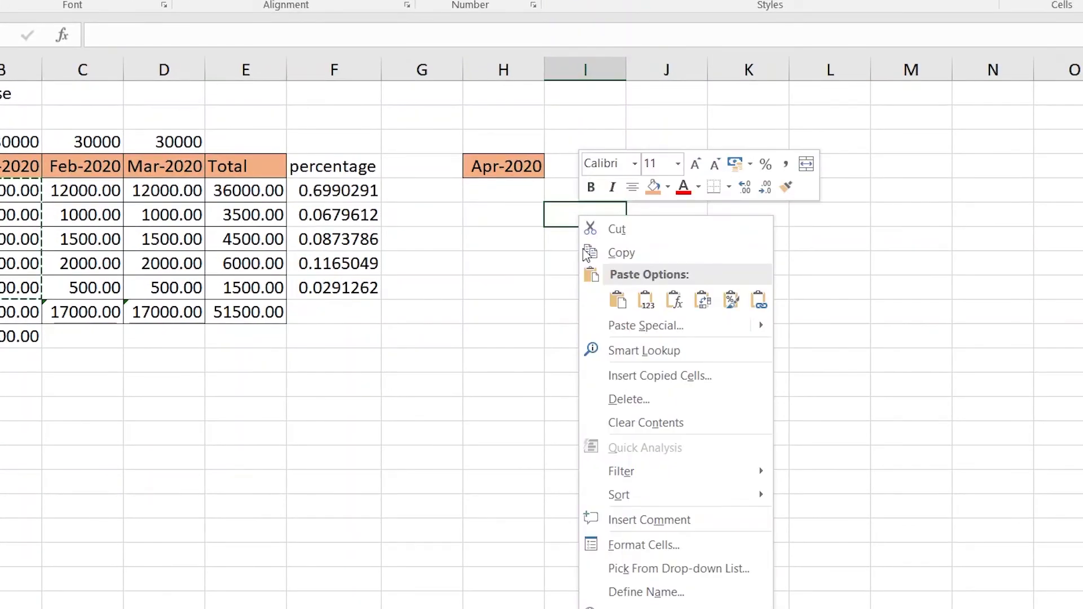
mouse_move(662, 334)
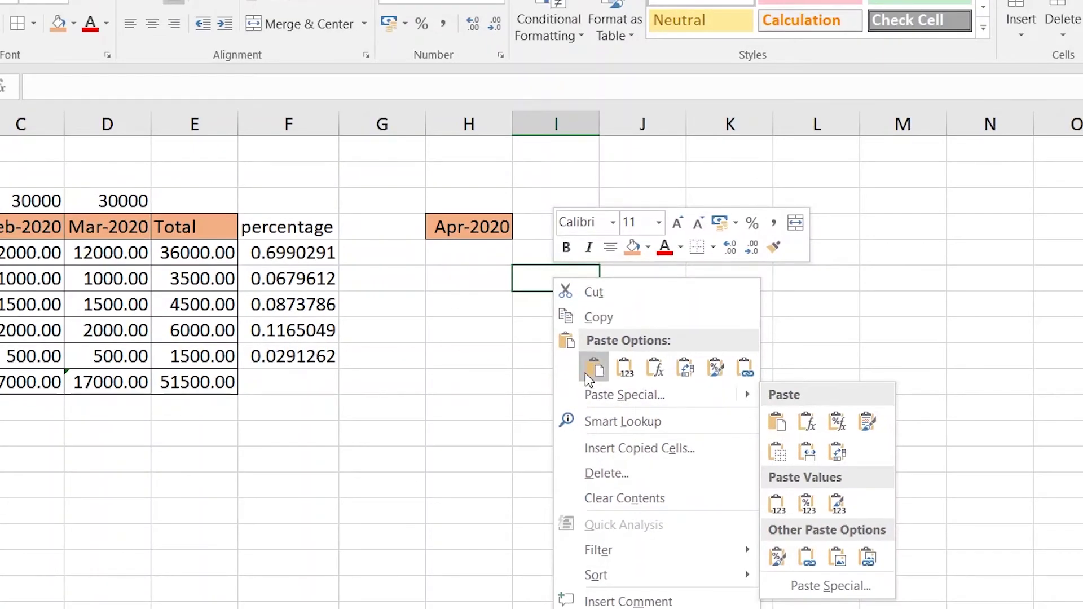
click(624, 368)
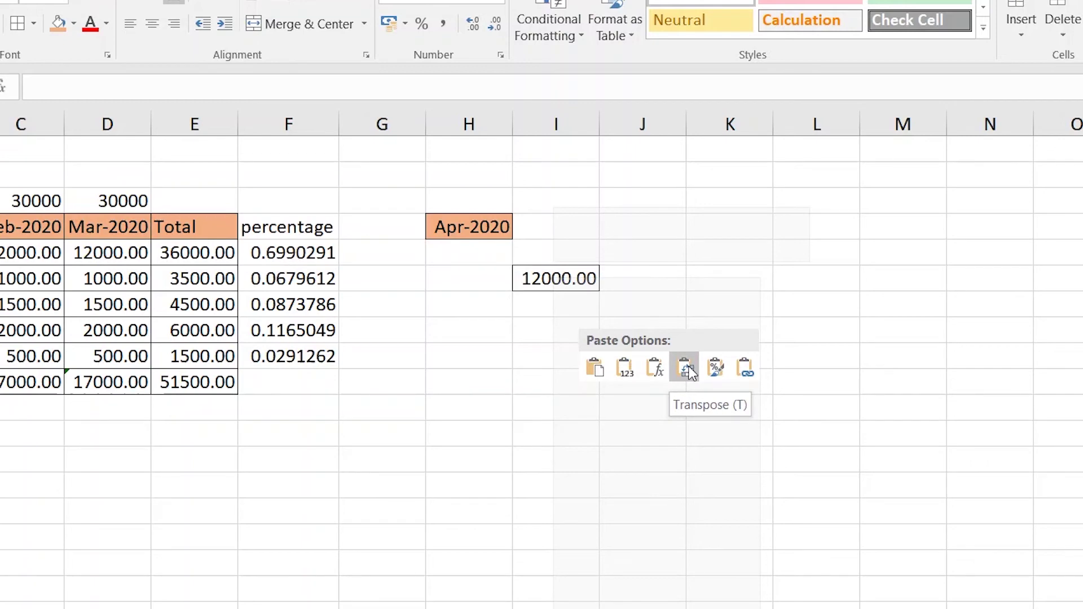
key(Escape)
click(0, 252)
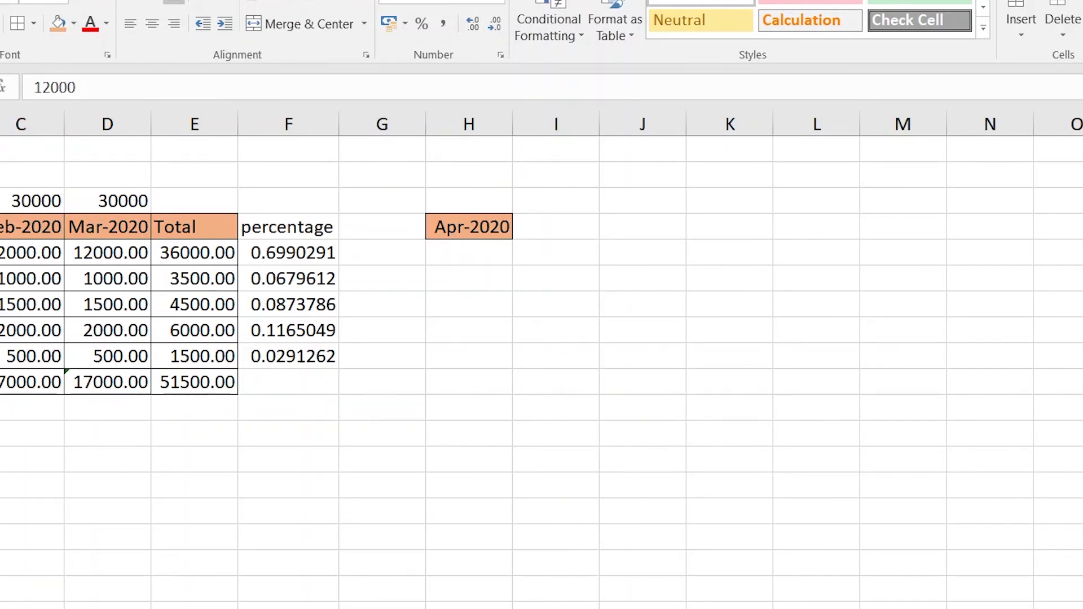
drag(67, 305, 67, 404)
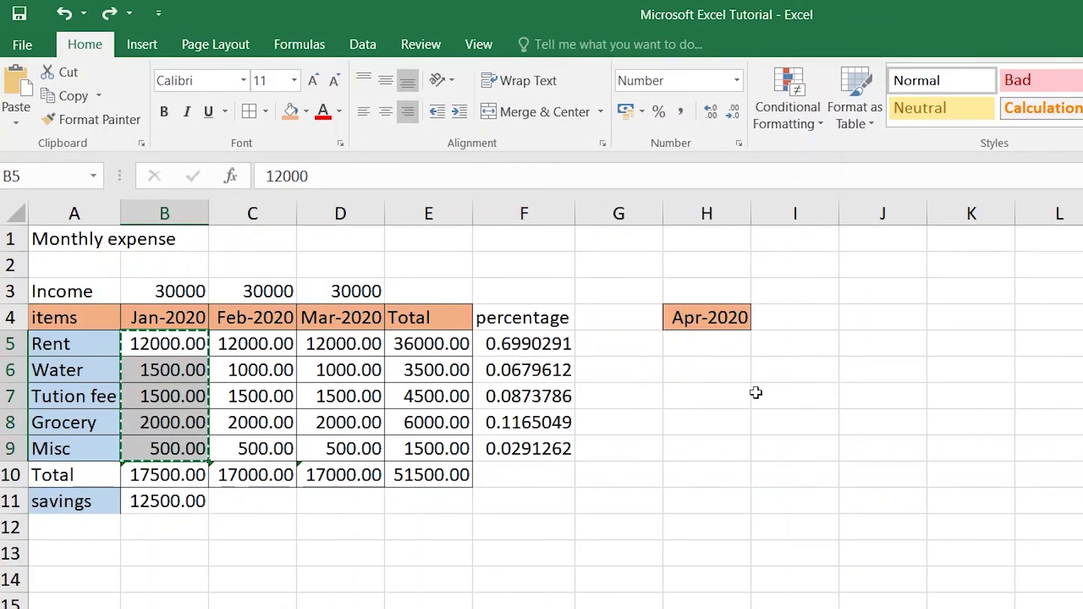
right_click(772, 374)
click(818, 465)
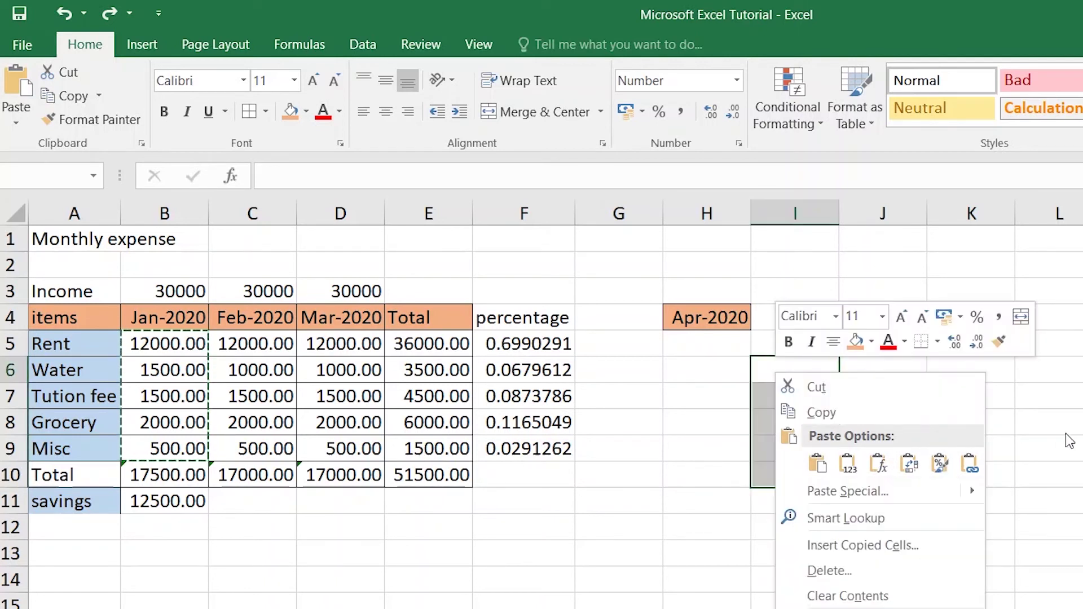
key(Escape)
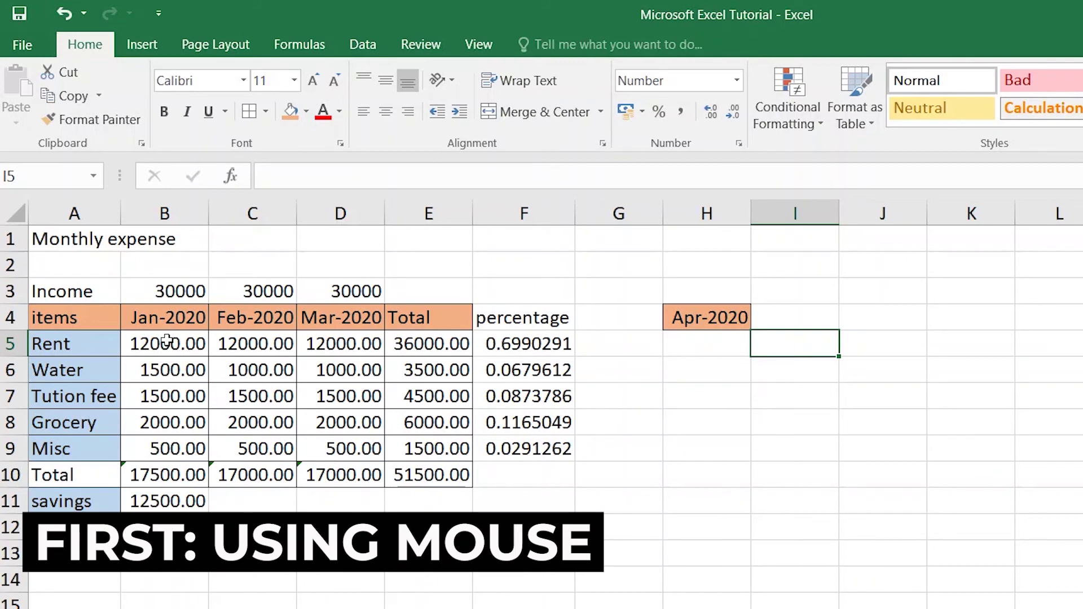
Cut the January expense amounts in B5:B9 and paste them starting at I5
drag(172, 340, 169, 449)
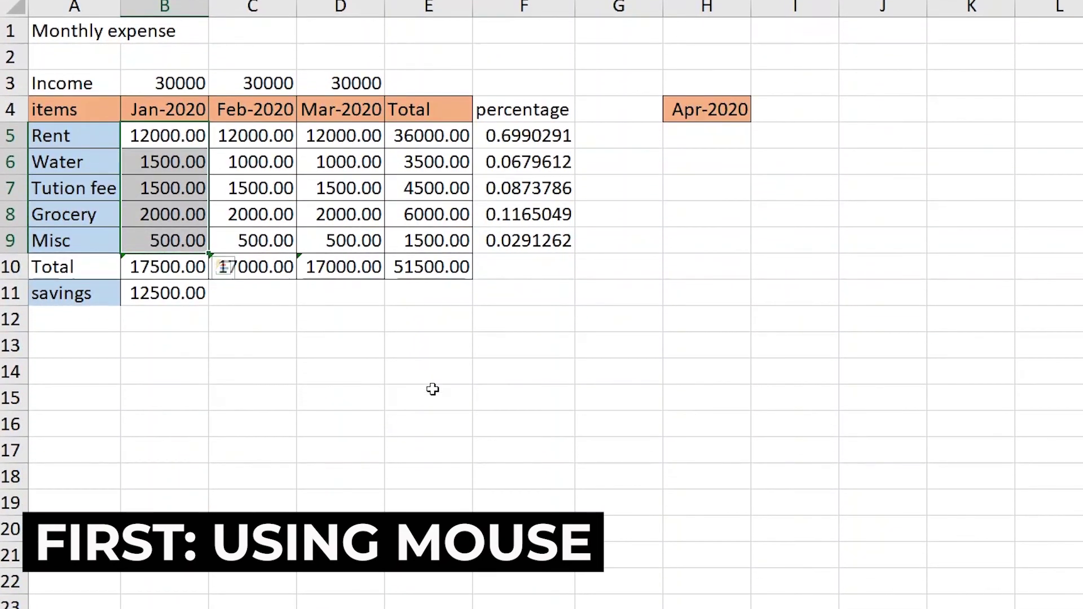
right_click(177, 144)
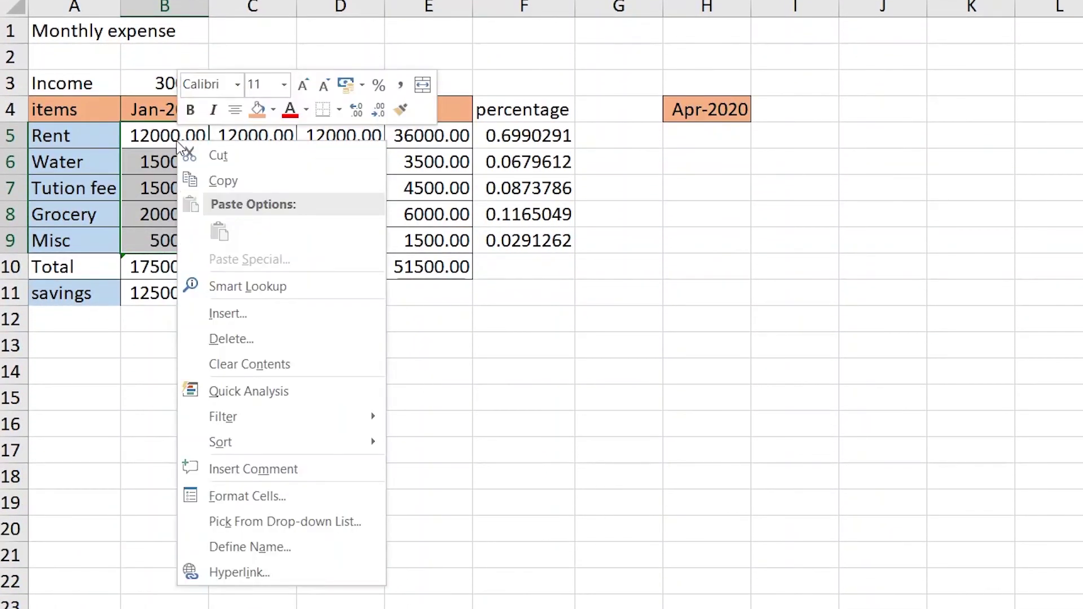
click(244, 162)
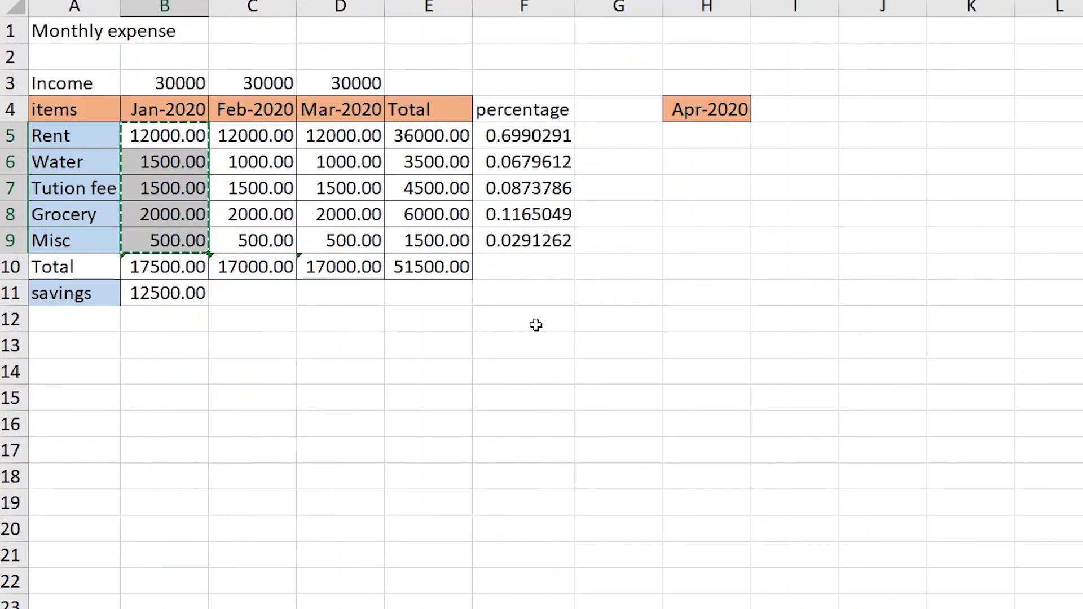
click(801, 133)
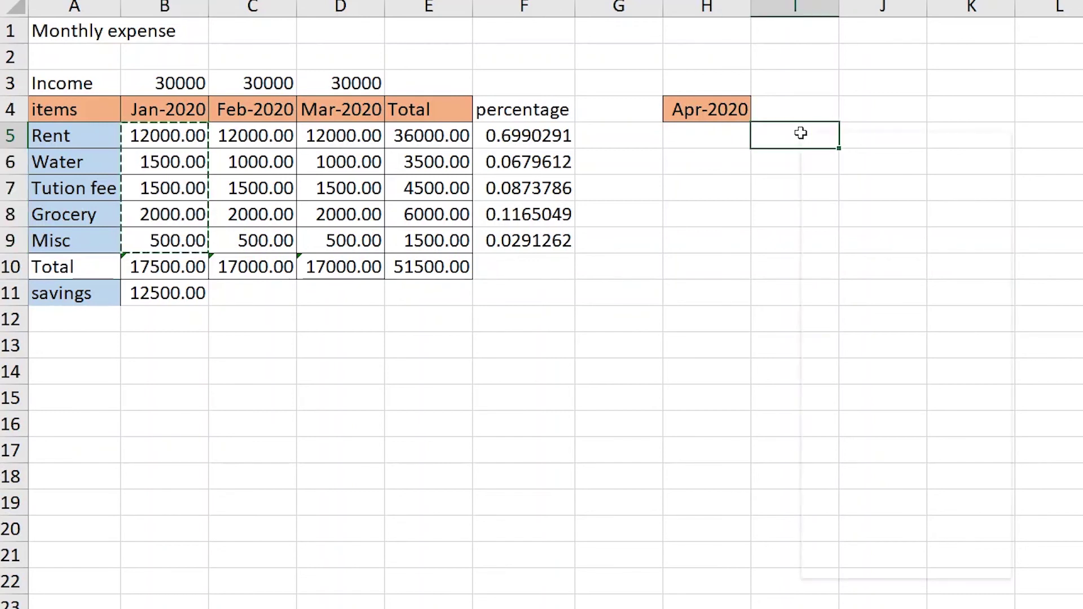
right_click(801, 133)
click(844, 223)
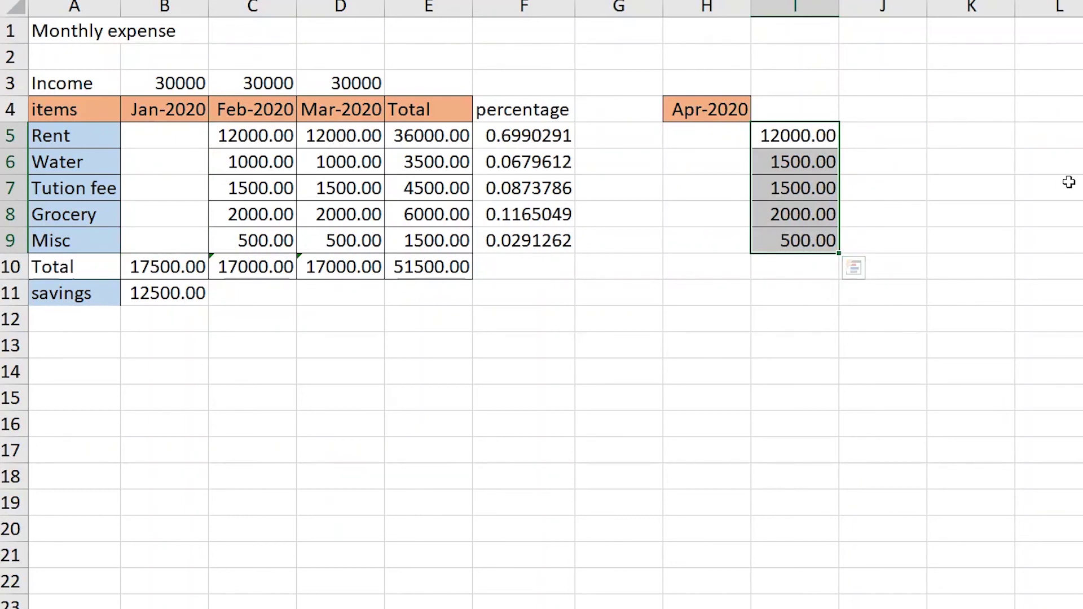
Undo the move of the January amounts to column I and cancel the pending cut
key(ctrl+z)
click(1076, 286)
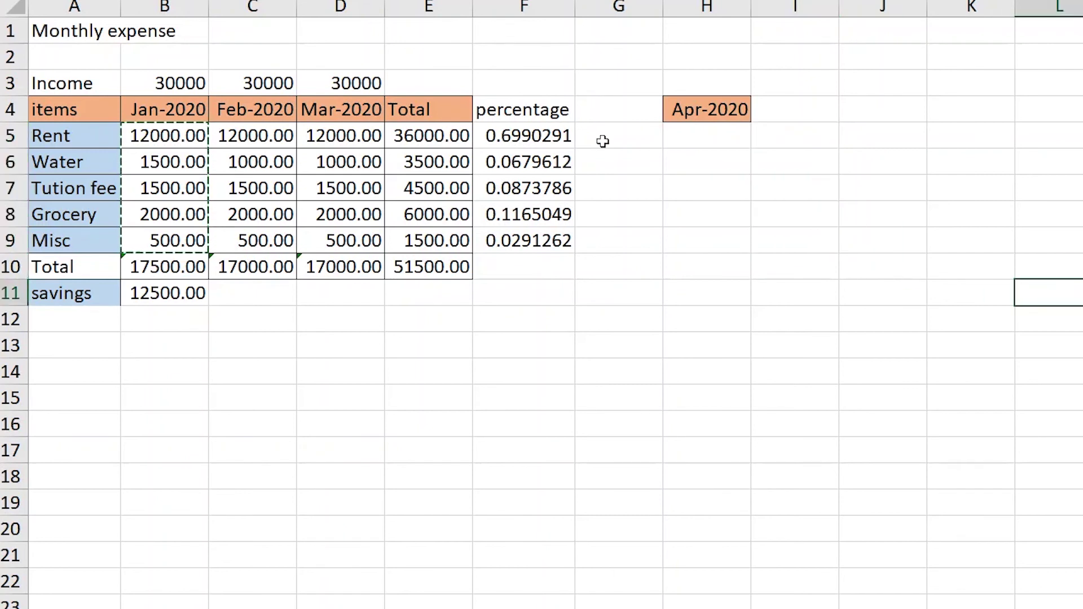
key(Escape)
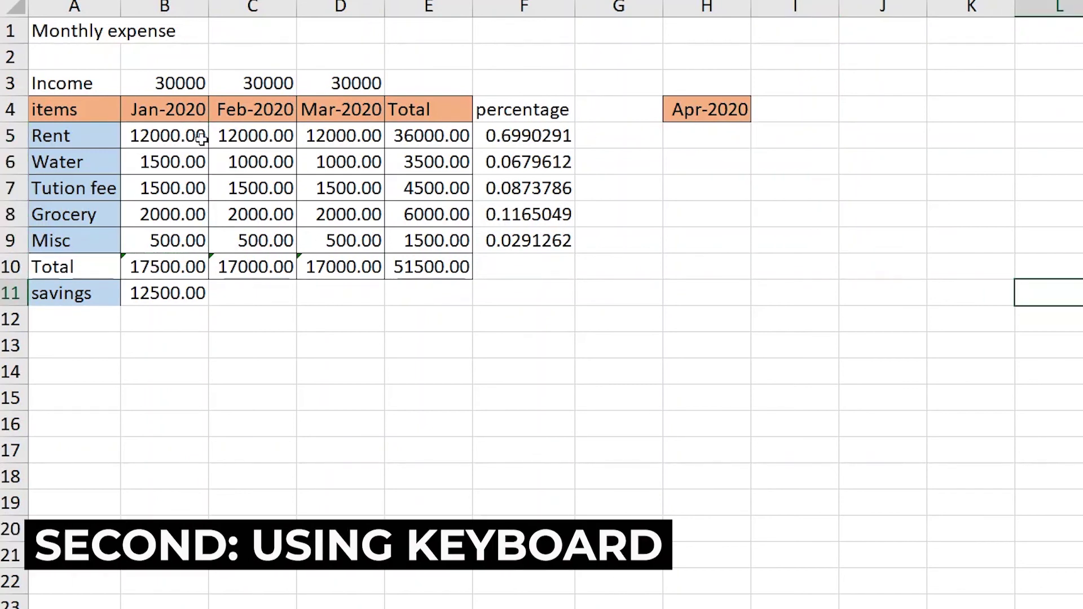
Cut the amounts in B5:B9 again, paste them at I5, and undo the move
drag(165, 133, 169, 241)
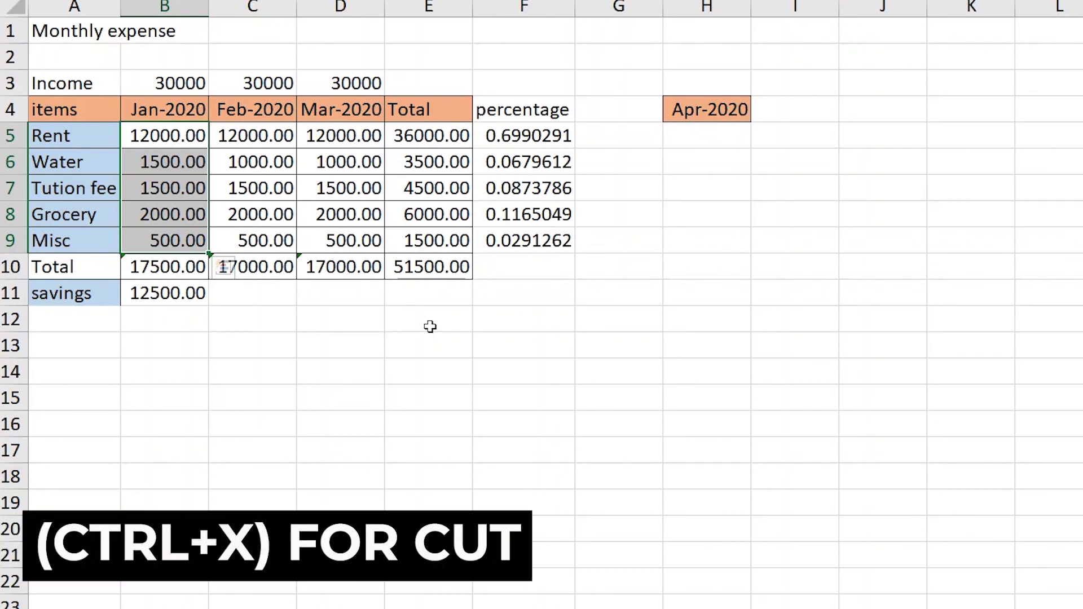
key(ctrl+x)
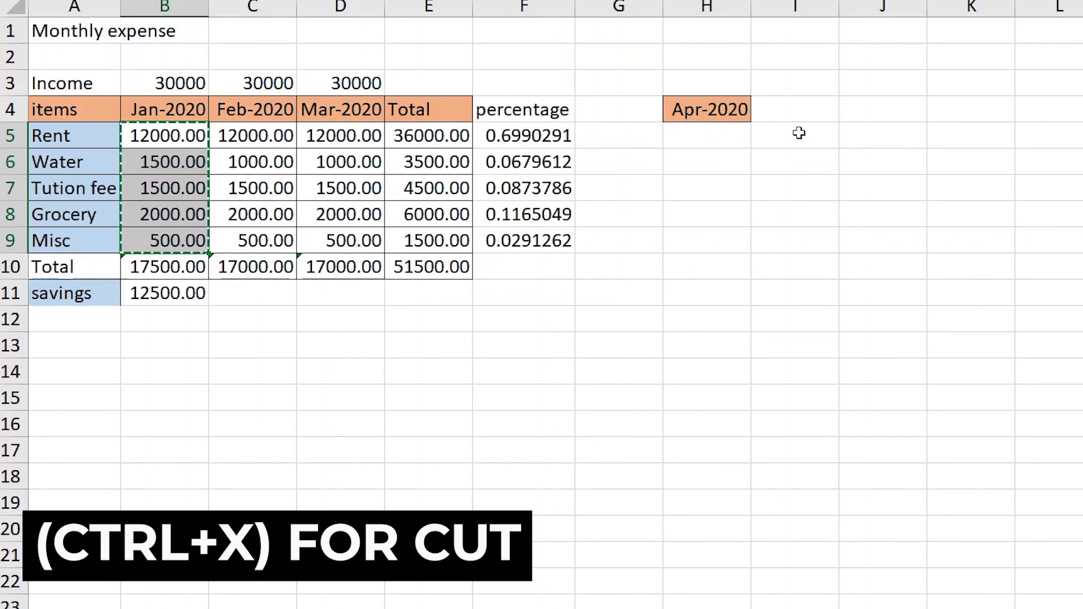
click(799, 133)
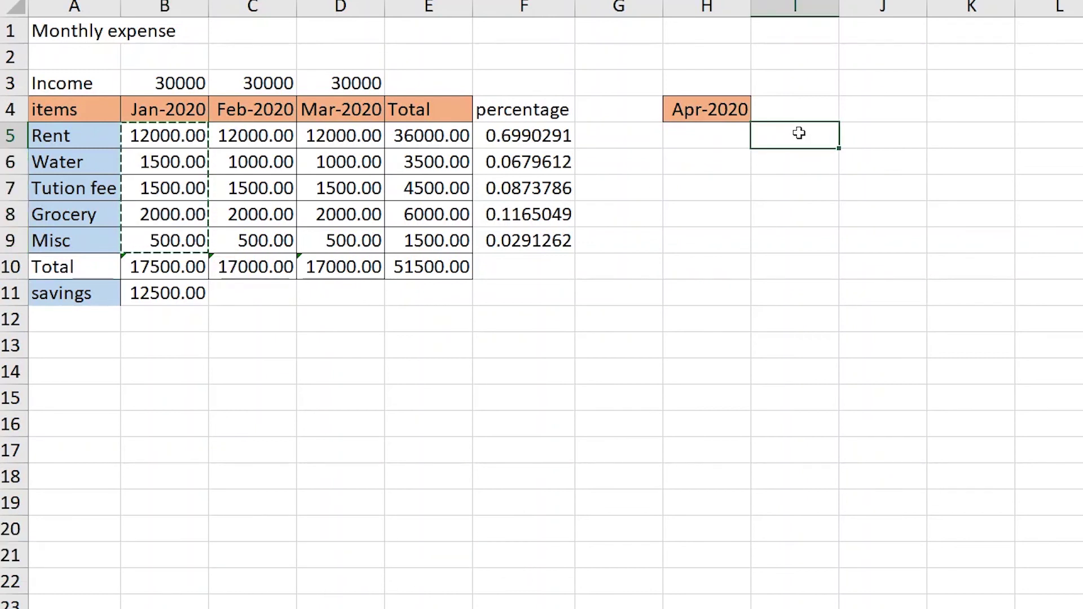
key(ctrl+v)
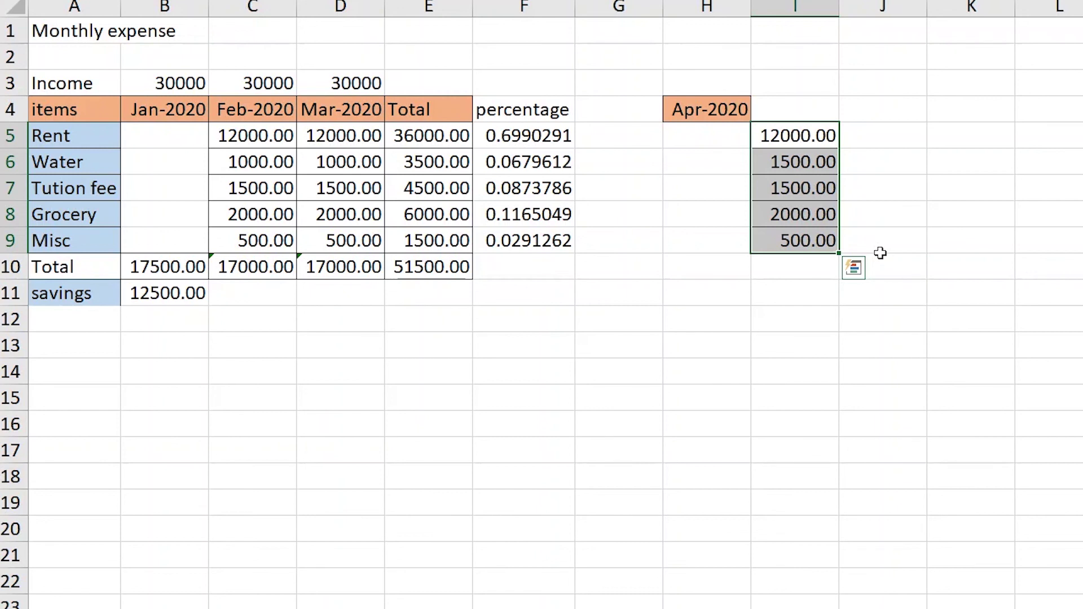
key(ctrl+z)
click(757, 266)
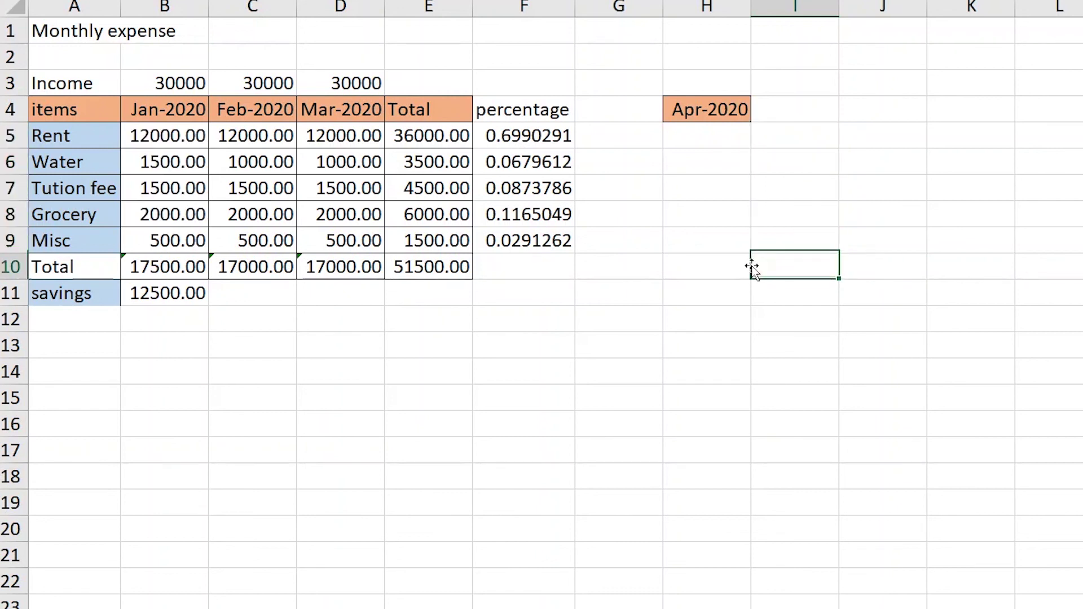
Relocate the January amounts from B5:B9 to I5:I9 with Cut and Paste, and undo the relocation
click(184, 137)
drag(182, 155, 186, 237)
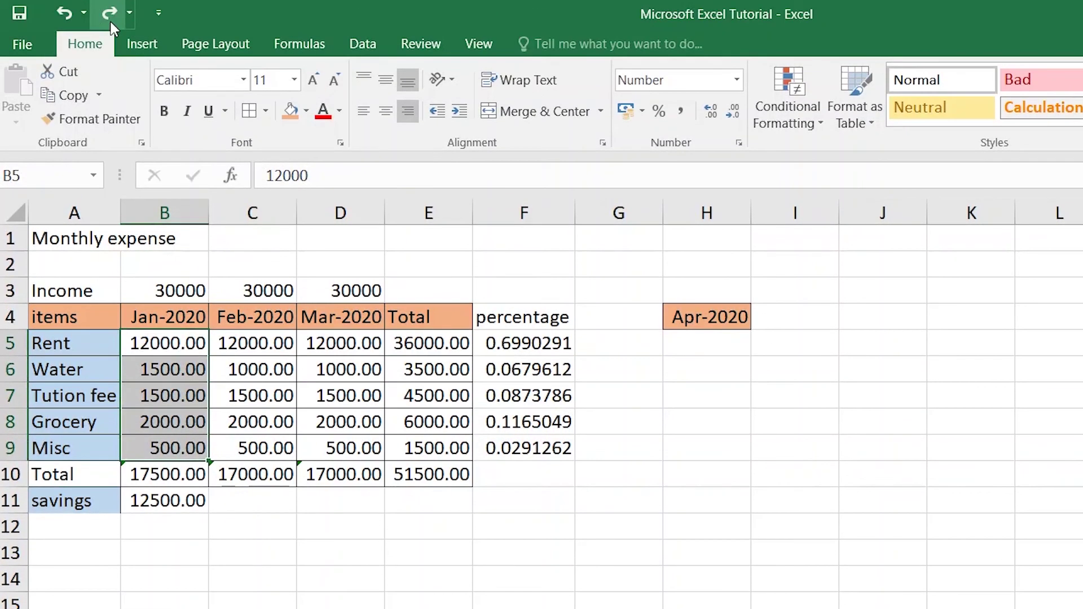
click(67, 72)
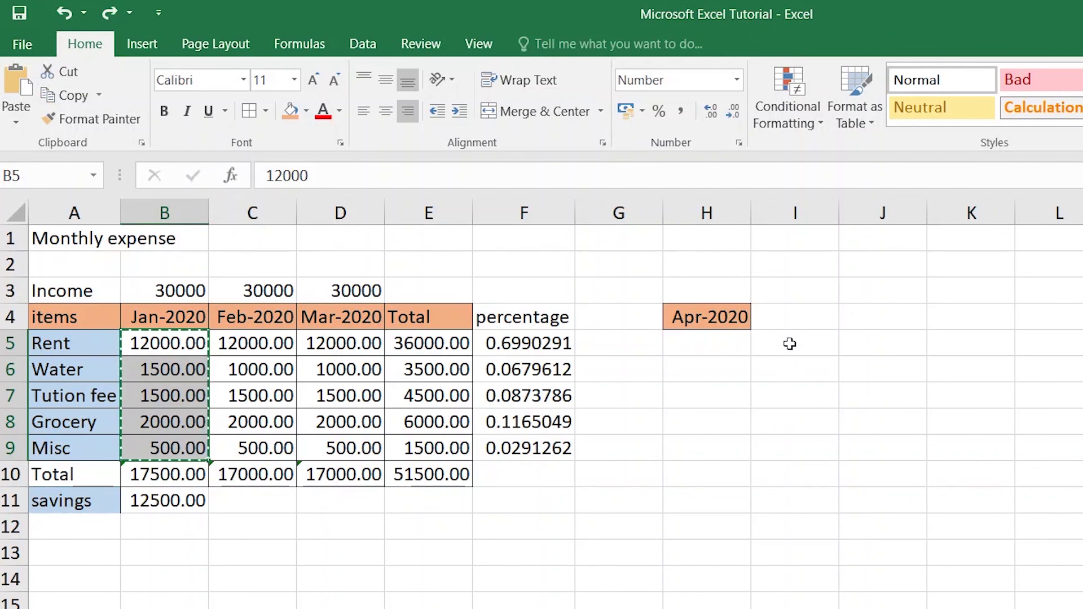
click(790, 344)
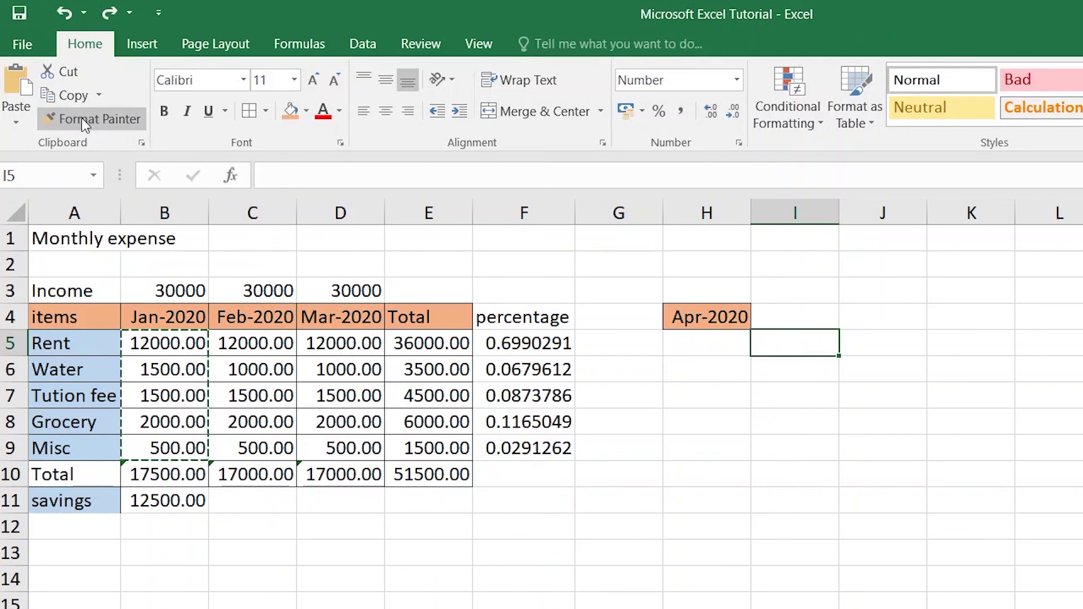
click(19, 82)
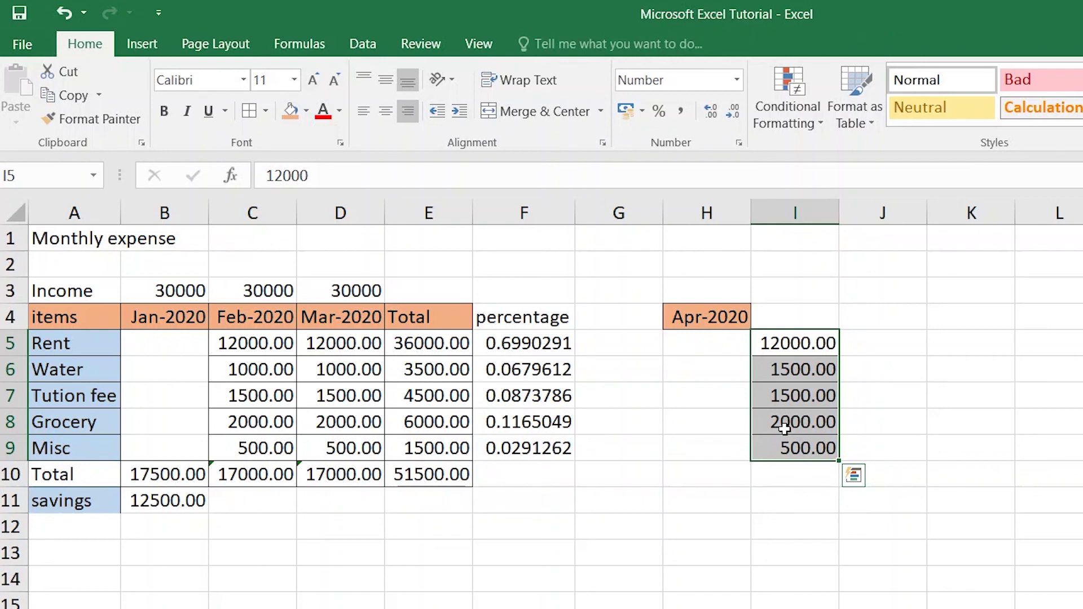
key(ctrl+z)
click(564, 534)
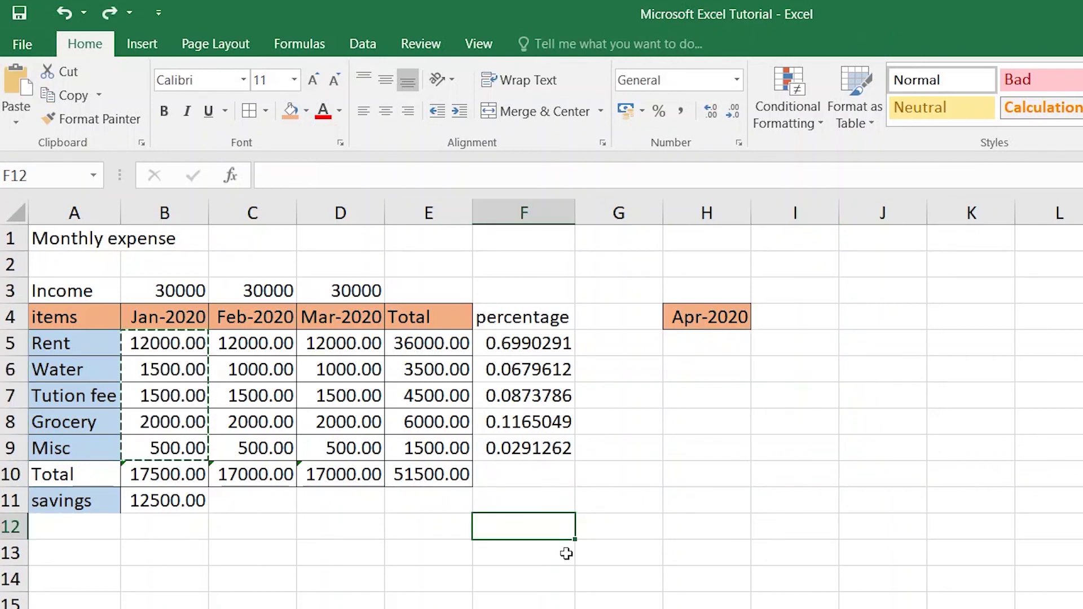